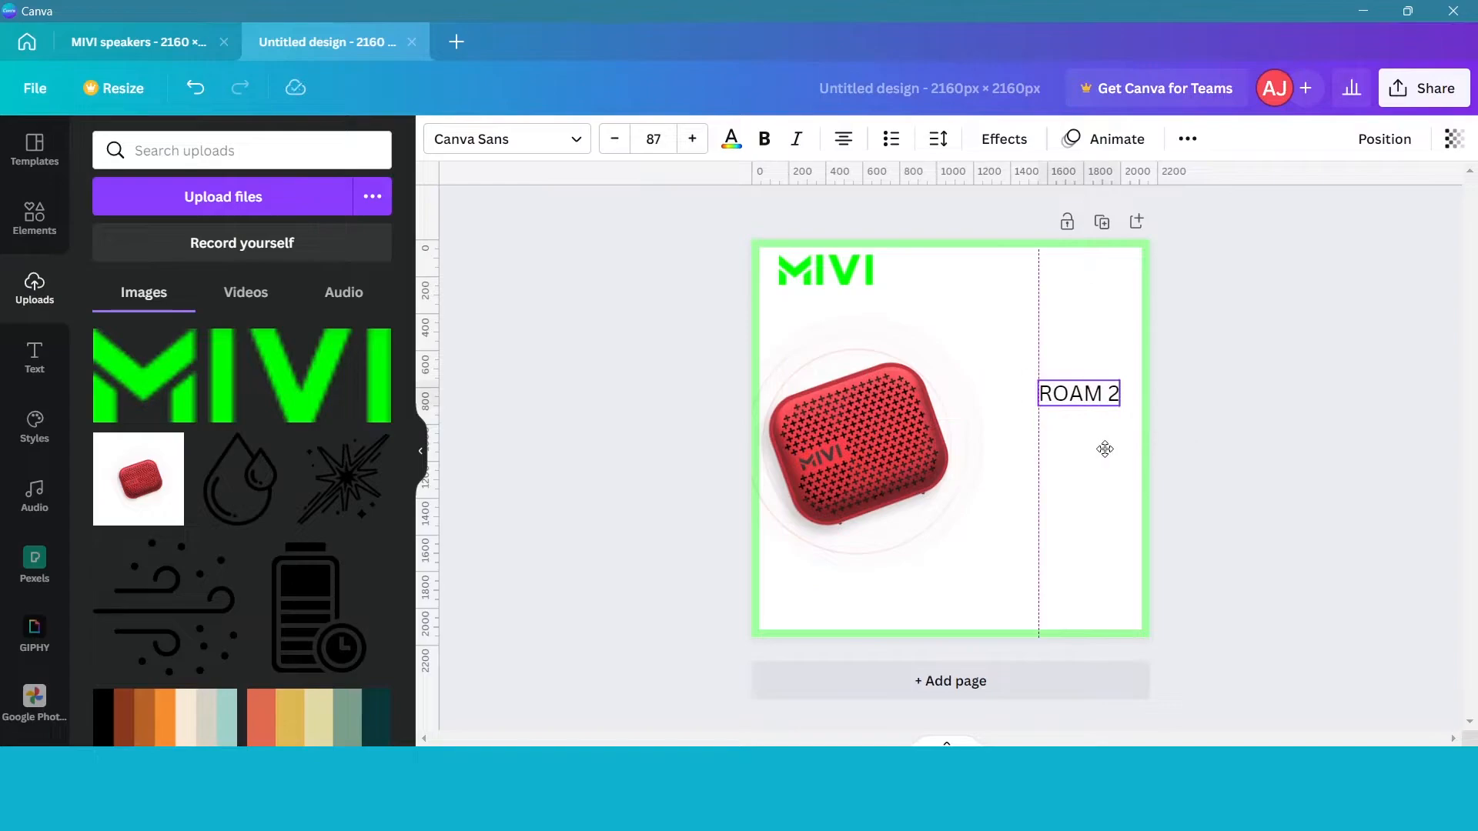
Copy the tagline "Hear The Difference. Feel The Bass." from the Notepad data file into a new text box below the ROAM 2 heading.
key("t")
key("alt+Tab")
left_click_drag(485, 336, 130, 336)
key("ctrl+c")
left_click(1020, 441)
left_click(1020, 439)
key("ctrl+v")
left_click_drag(968, 496, 1001, 488)
Copy the "Engineered to produce a heavy, deep..." paragraph from Notepad into a new text box, shrink it to about 50.6 and place it under the tagline.
key("t")
mouse_move(588, 786)
left_click(587, 693)
scroll(493, 429, "down", 2)
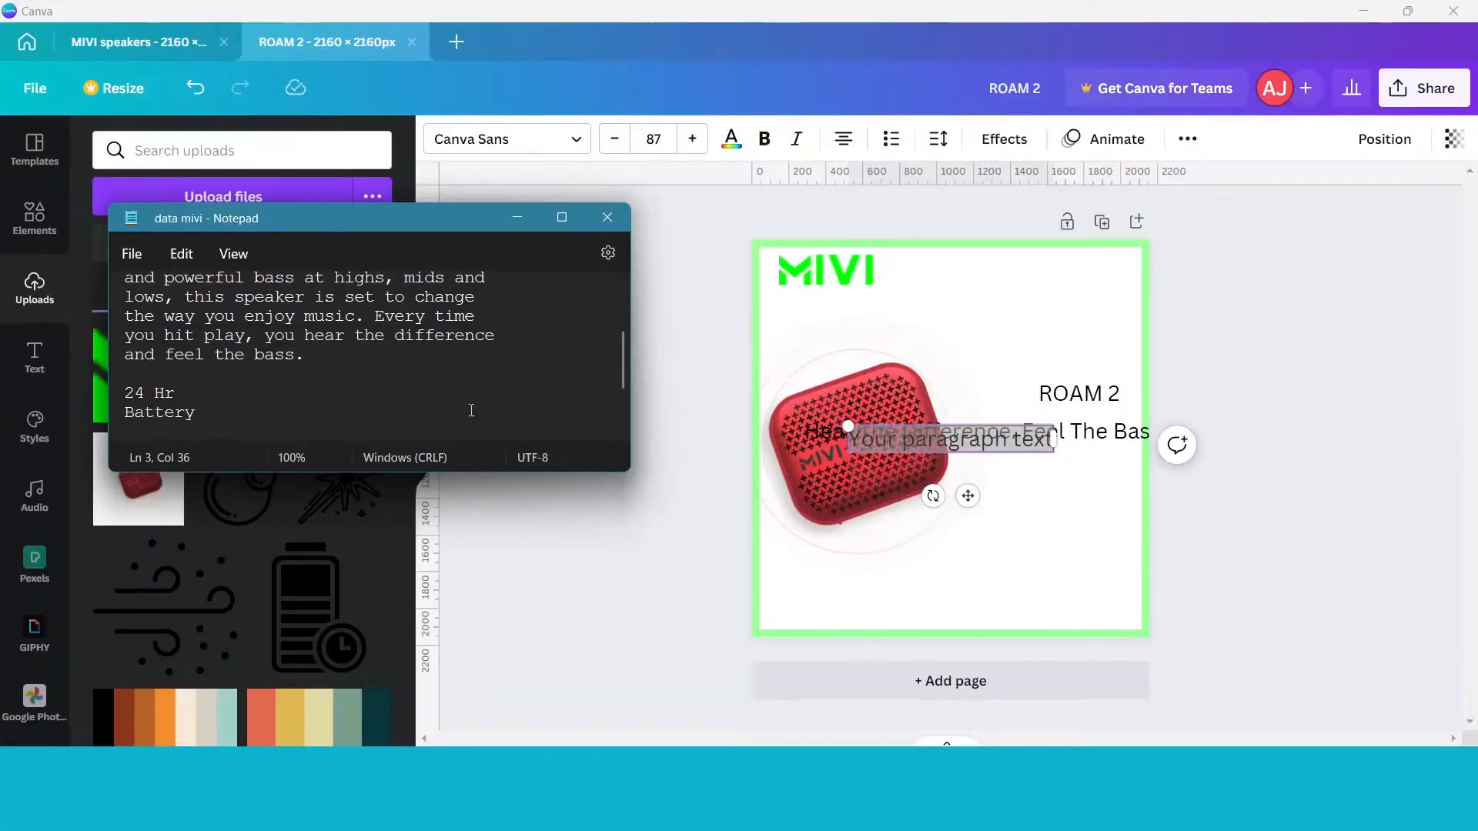
left_click_drag(316, 385, 127, 372)
key("ctrl+c")
key("alt+Tab")
key("ctrl+v")
left_click_drag(760, 426, 919, 510)
left_click(1224, 531)
left_click_drag(1049, 585, 1049, 529)
Shrink the tagline to about size 53.2 and place it between the ROAM 2 heading and the description paragraph.
left_click(1009, 433)
left_click_drag(803, 418, 945, 428)
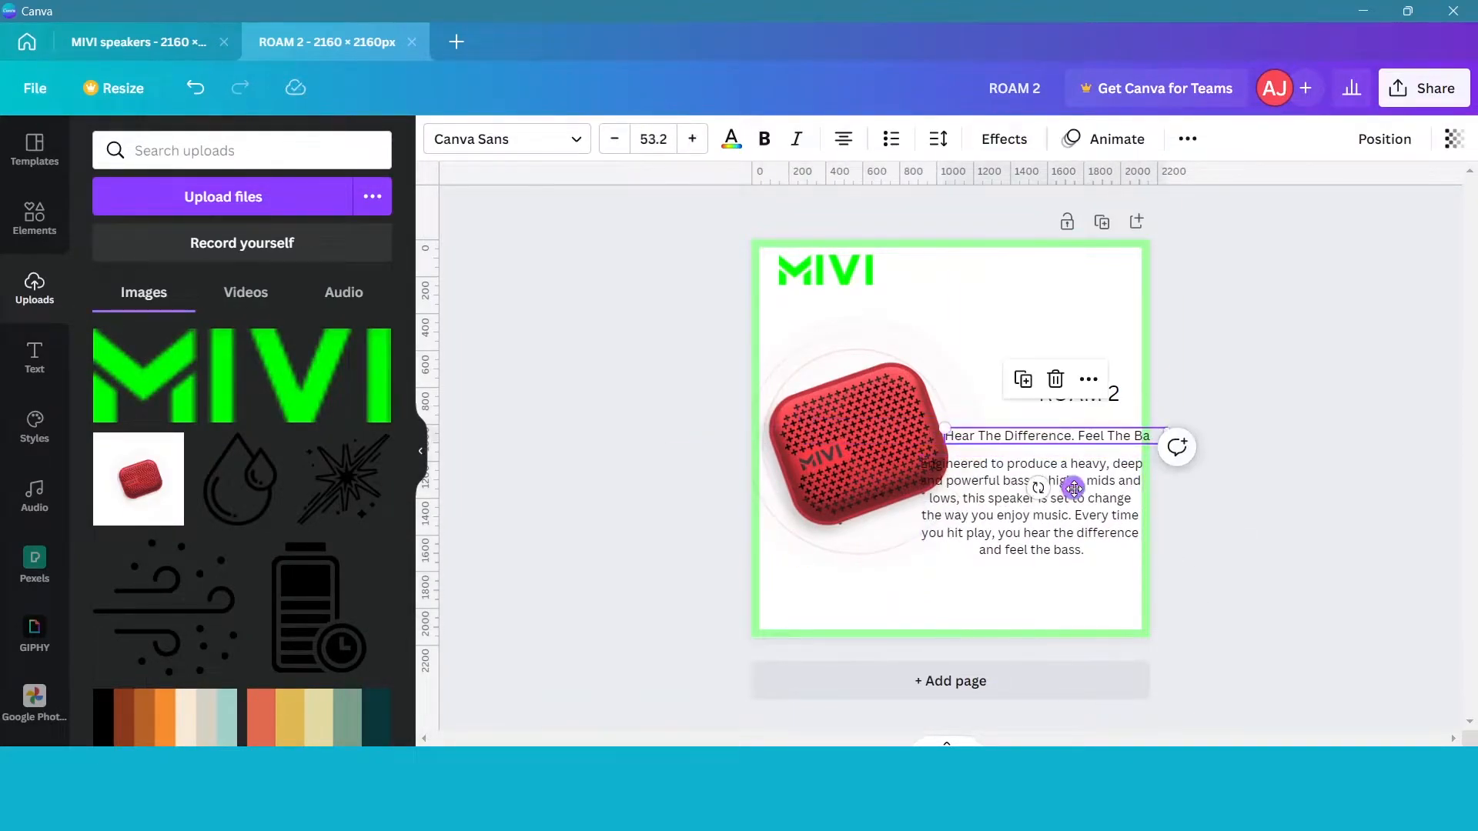
left_click_drag(1075, 489, 1065, 475)
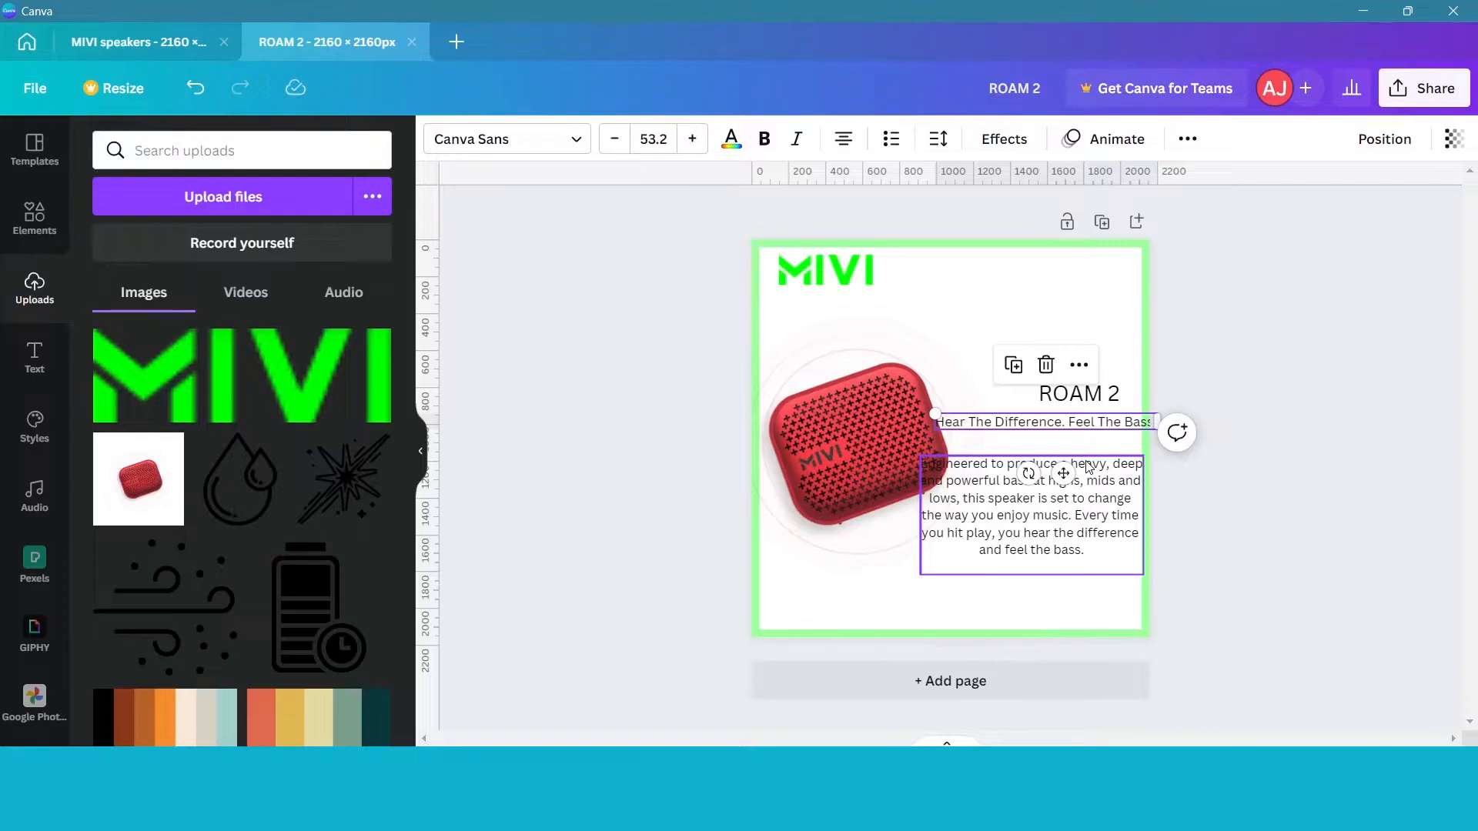
Move the ROAM 2 heading up, set its font to Anton and enlarge it to about size 149.
left_click(1078, 393)
left_click_drag(1102, 450, 1102, 432)
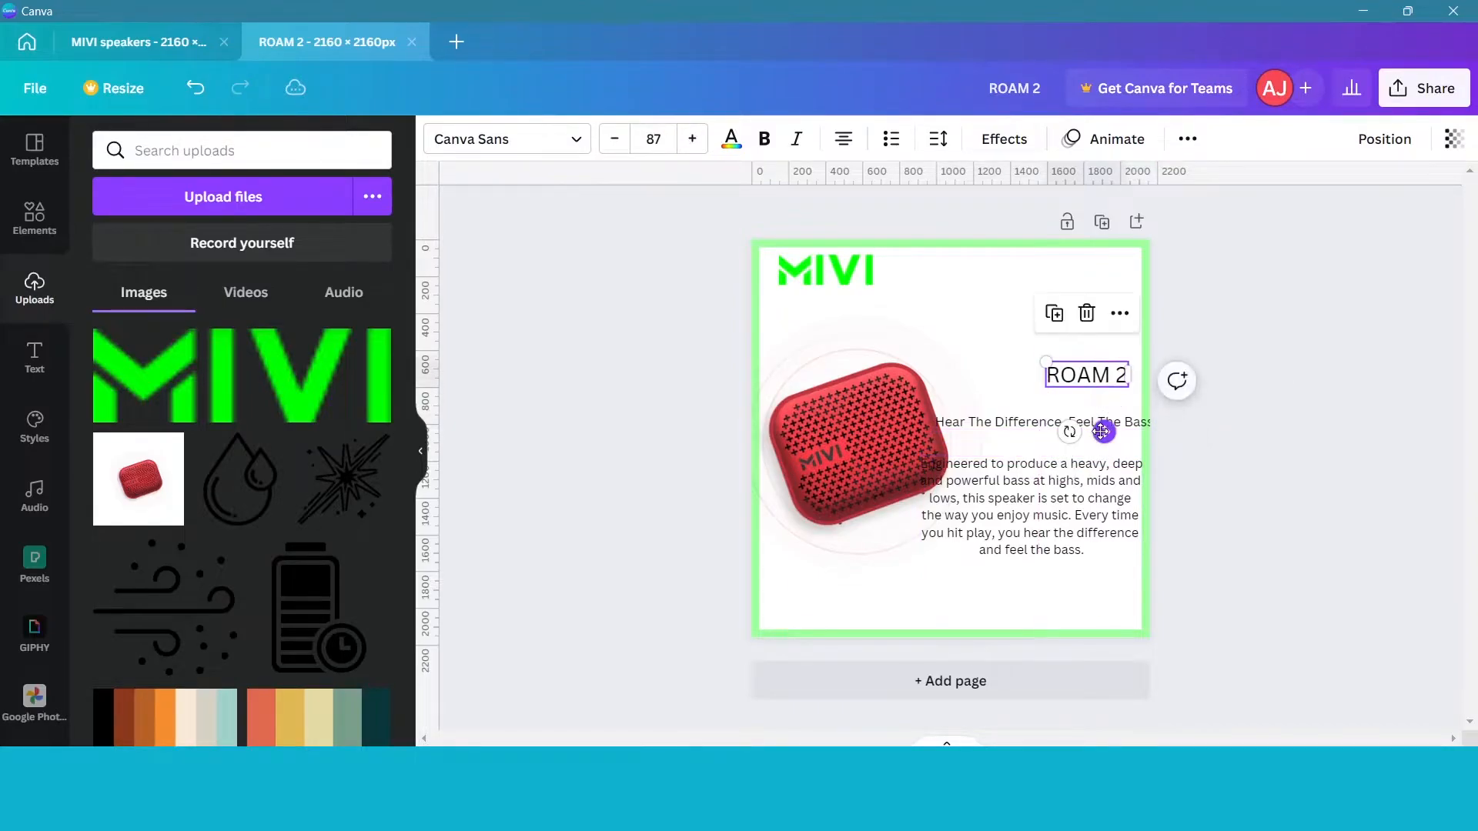
left_click(580, 139)
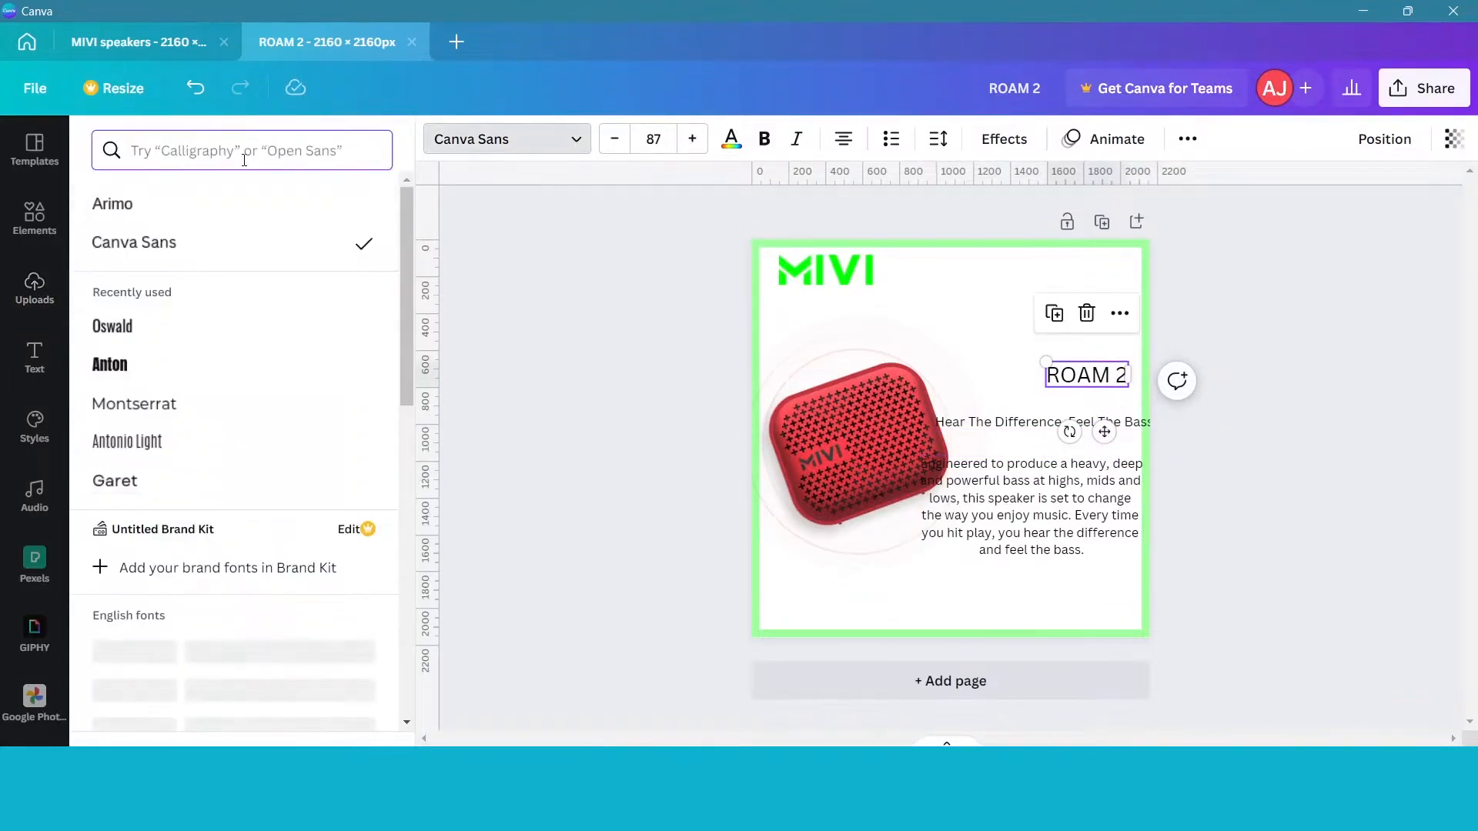
left_click(189, 367)
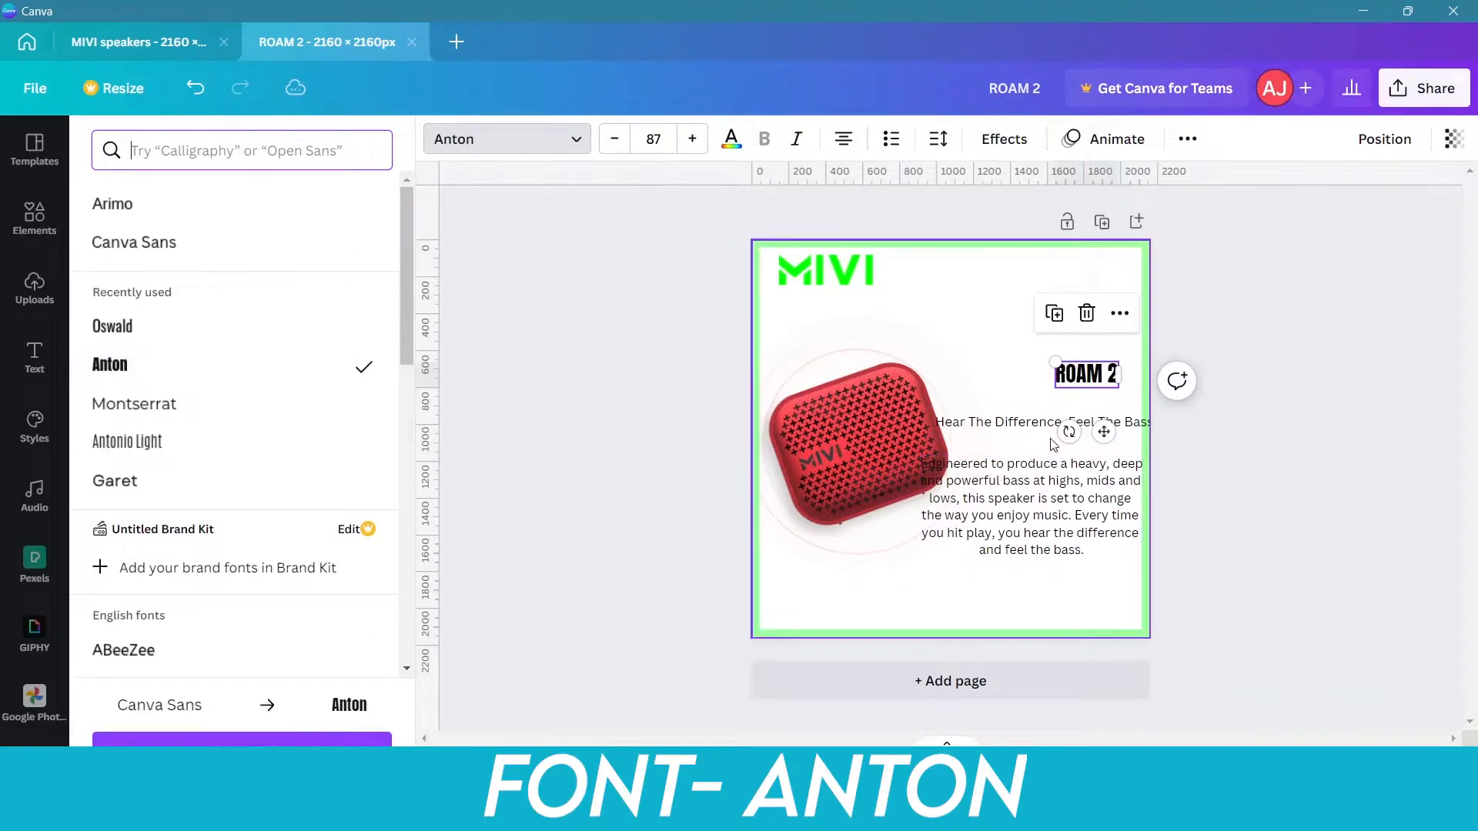
left_click_drag(1055, 359, 1012, 338)
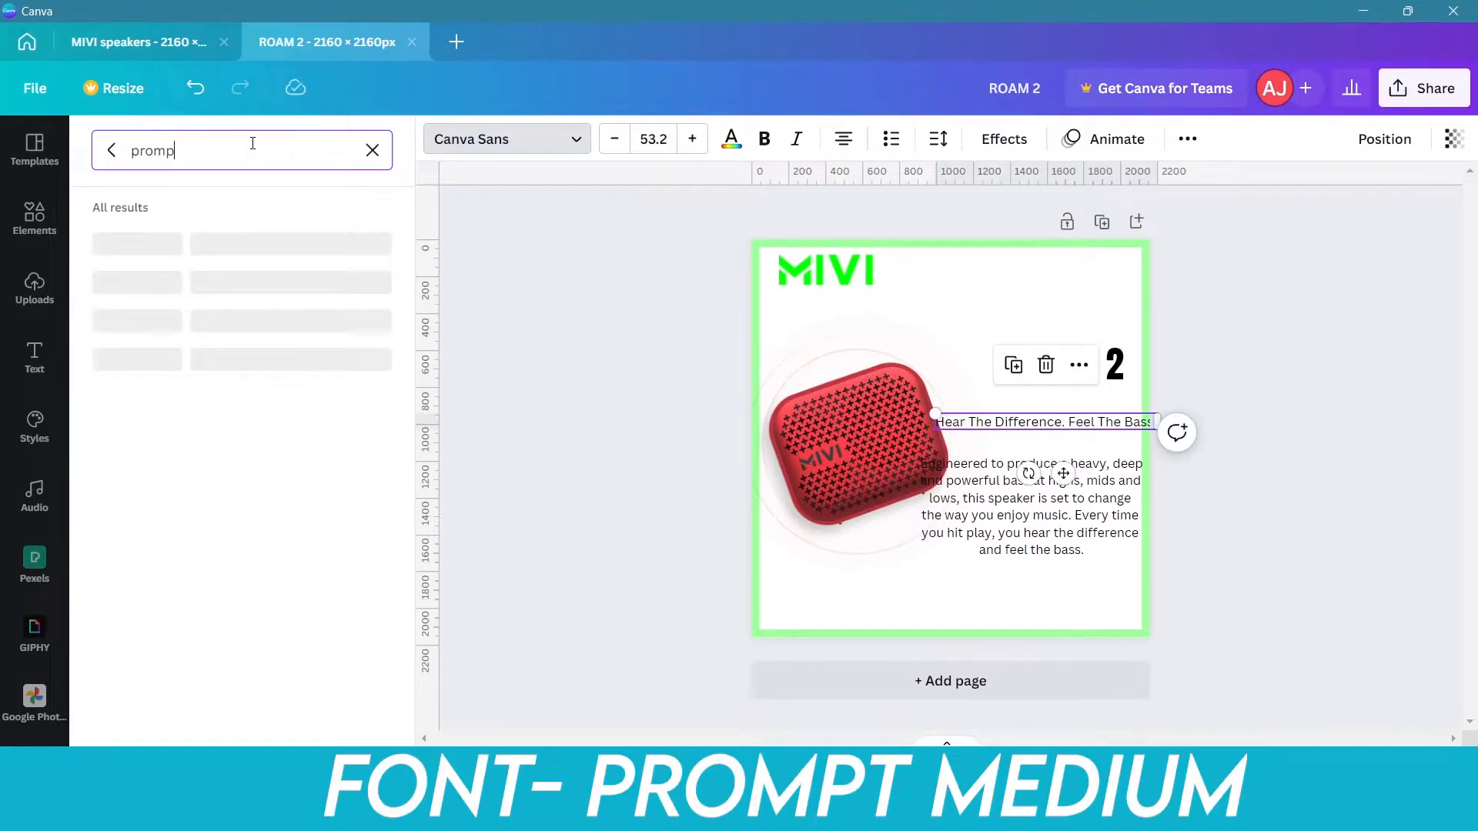
Set the tagline in Prompt Medium on two lines and the description paragraph in Prompt Light, both right-aligned.
type("t")
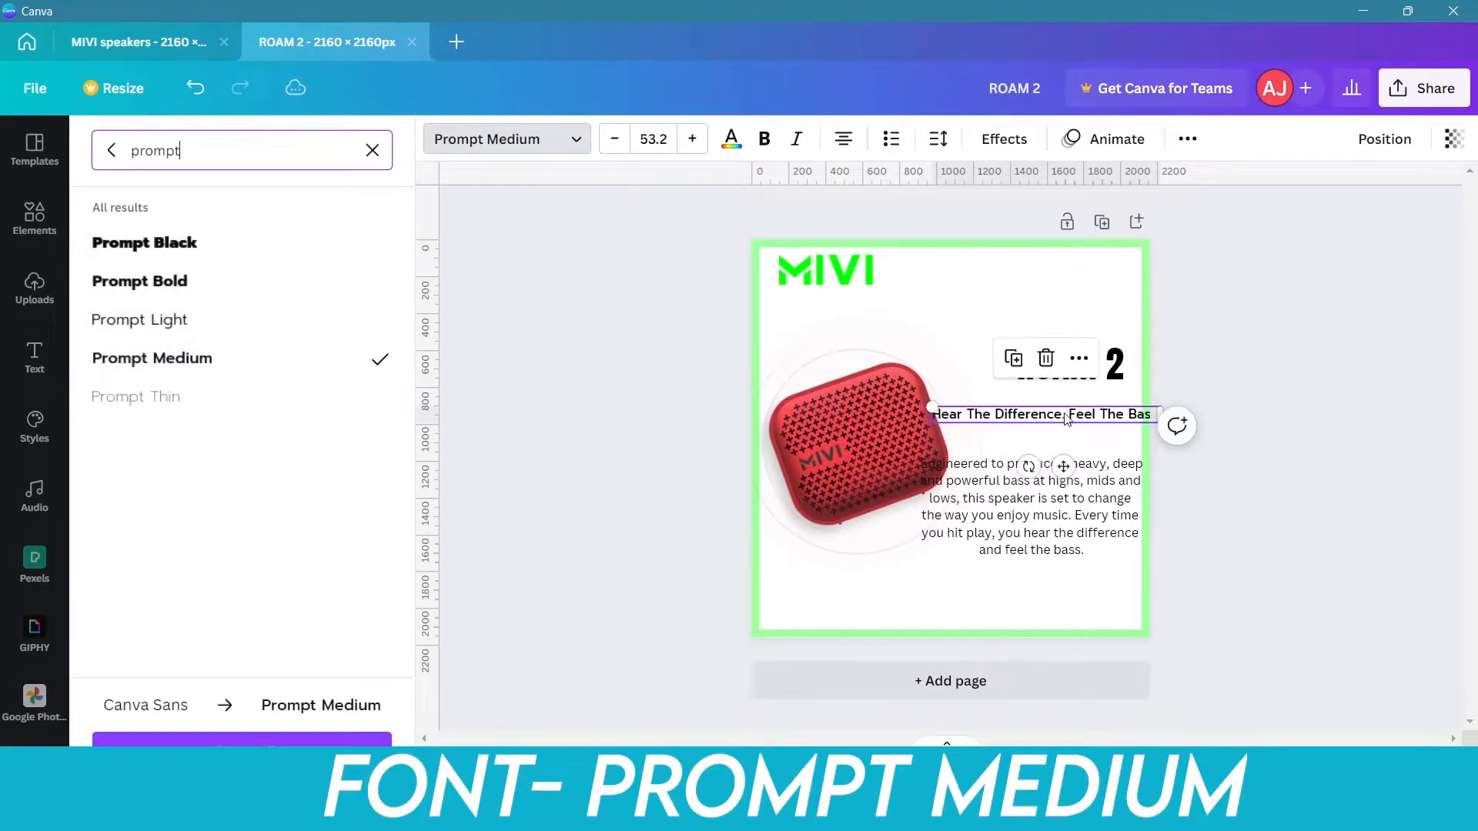
key("ctrl+shift+r")
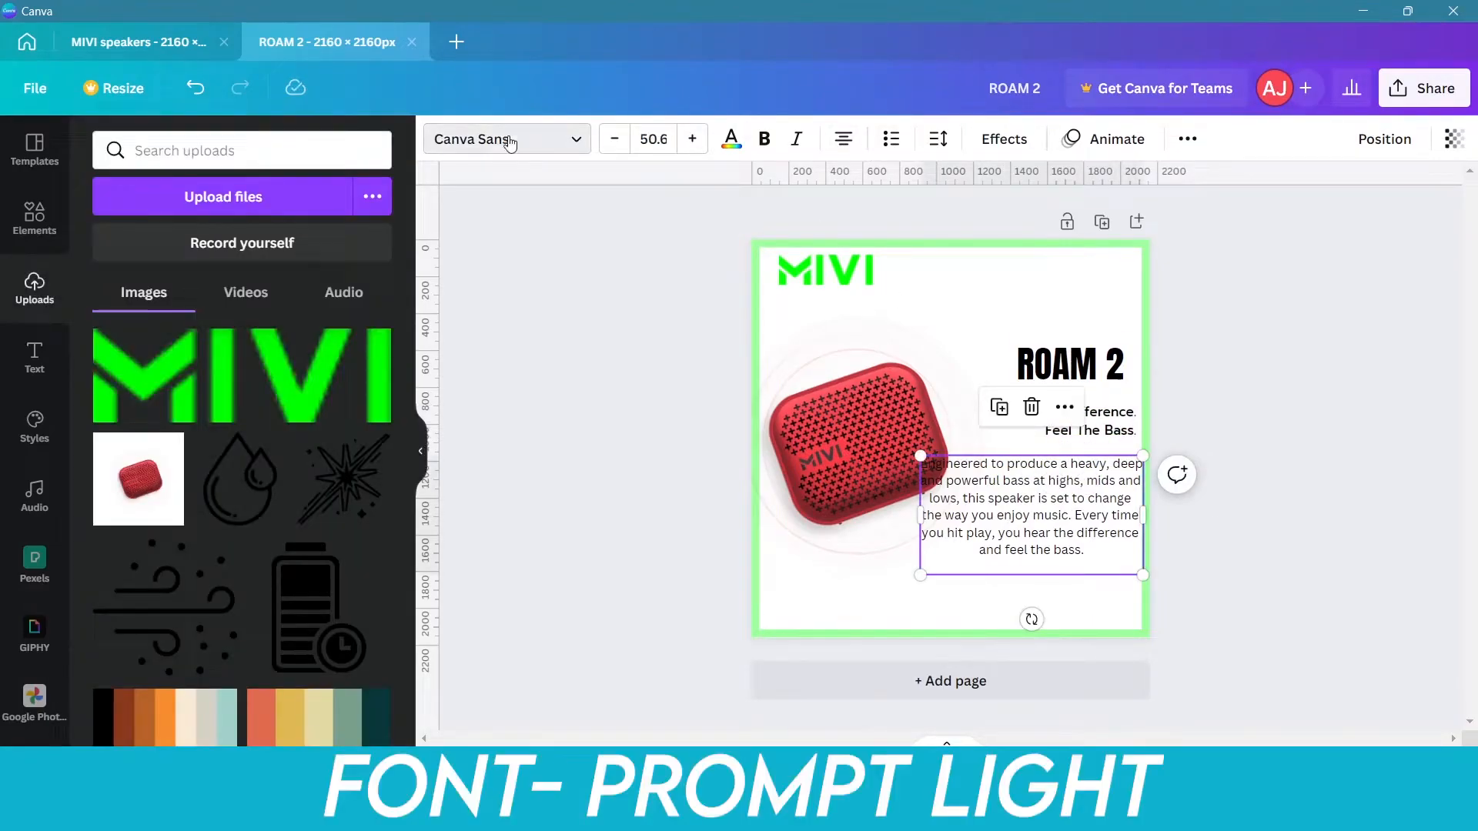
left_click(508, 141)
left_click(177, 319)
key("ctrl+shift+l")
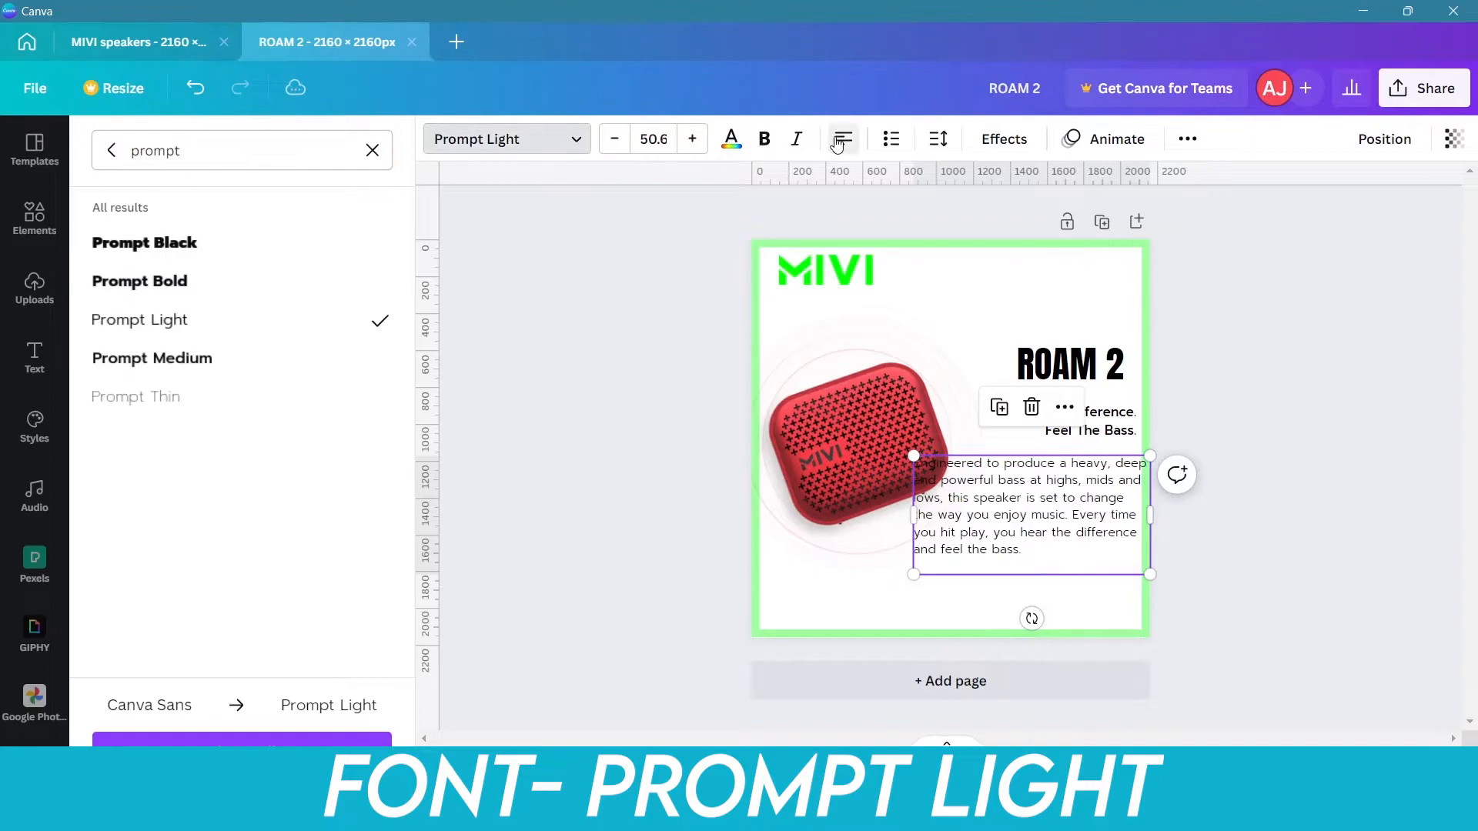
key("ctrl+shift+r")
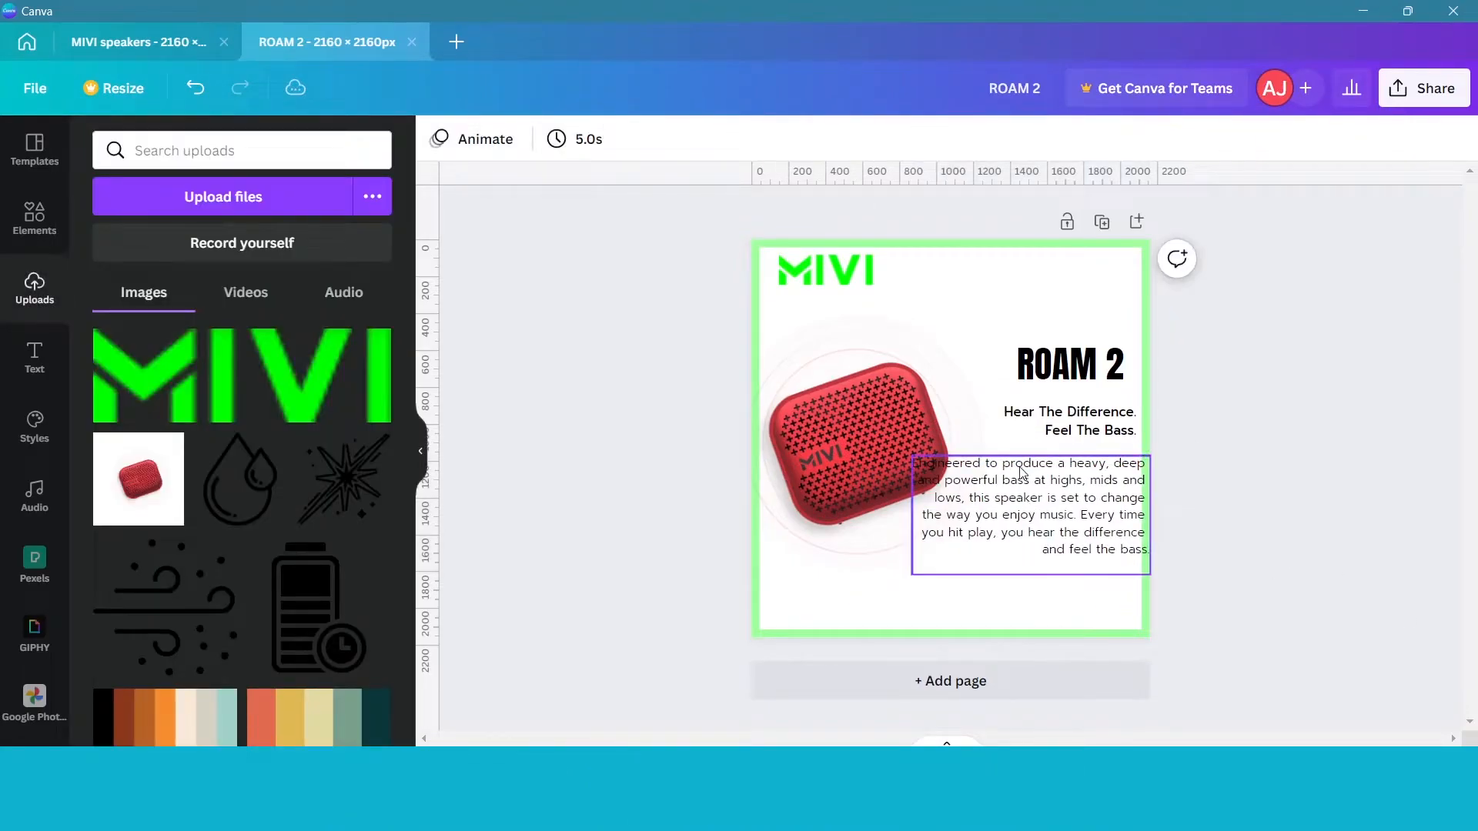
Shrink the description paragraph to clear the speaker image and move it up within the green border.
left_click(930, 465)
left_click_drag(913, 455, 975, 486)
left_click_drag(1089, 544, 1076, 521)
left_click(1275, 491)
Nudge the ROAM 2 heading toward the right border and enlarge the tagline to about size 63.2.
left_click(1053, 377)
left_click_drag(1053, 377, 1059, 379)
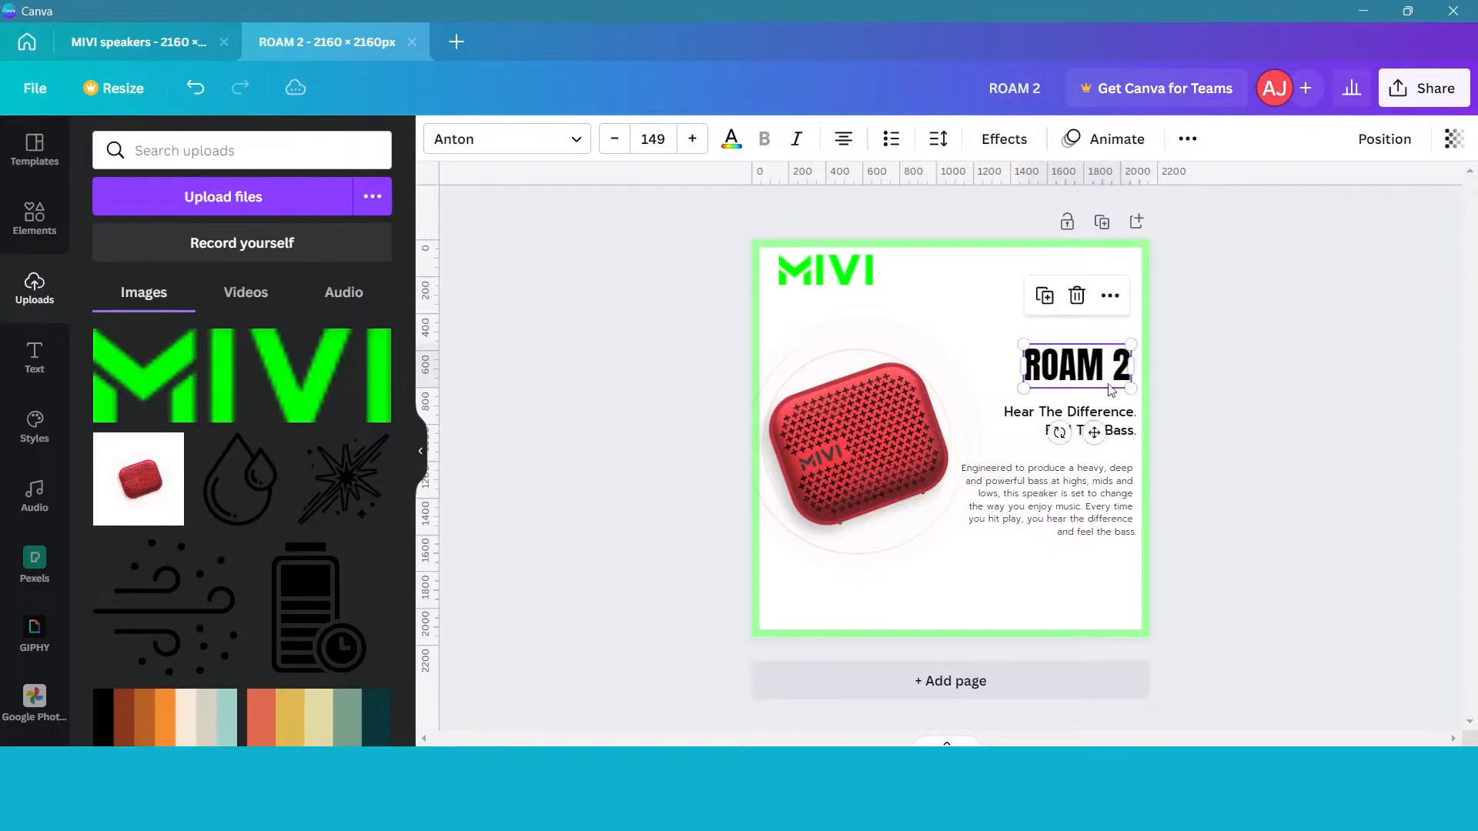
left_click(1129, 420)
left_click(1058, 421)
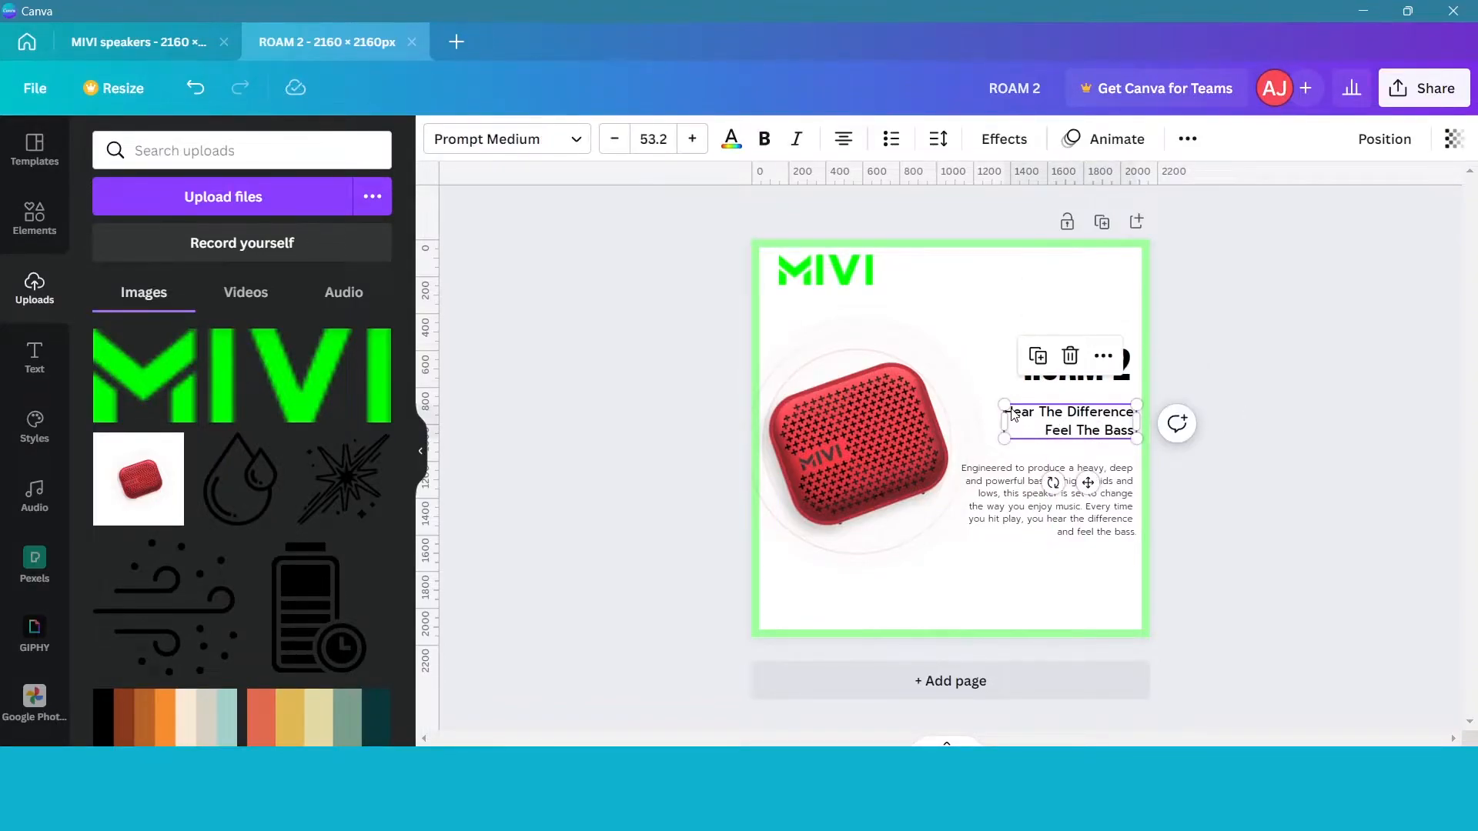
left_click_drag(1005, 403, 980, 394)
left_click(1240, 488)
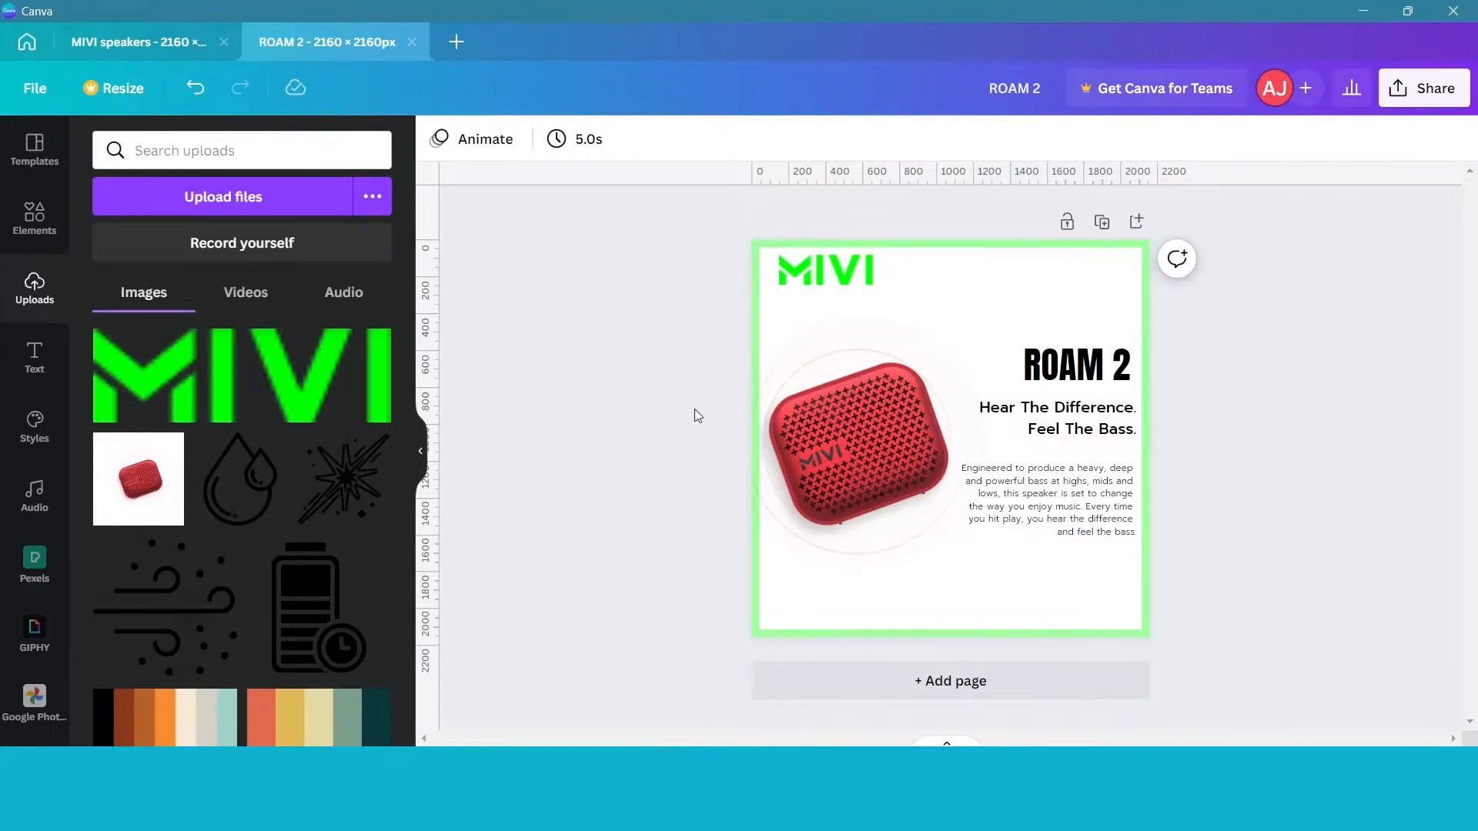
Enlarge the ROAM 2 heading until it spans about the width of the tagline.
left_click(1027, 363)
left_click_drag(1025, 339, 984, 301)
left_click(1210, 516)
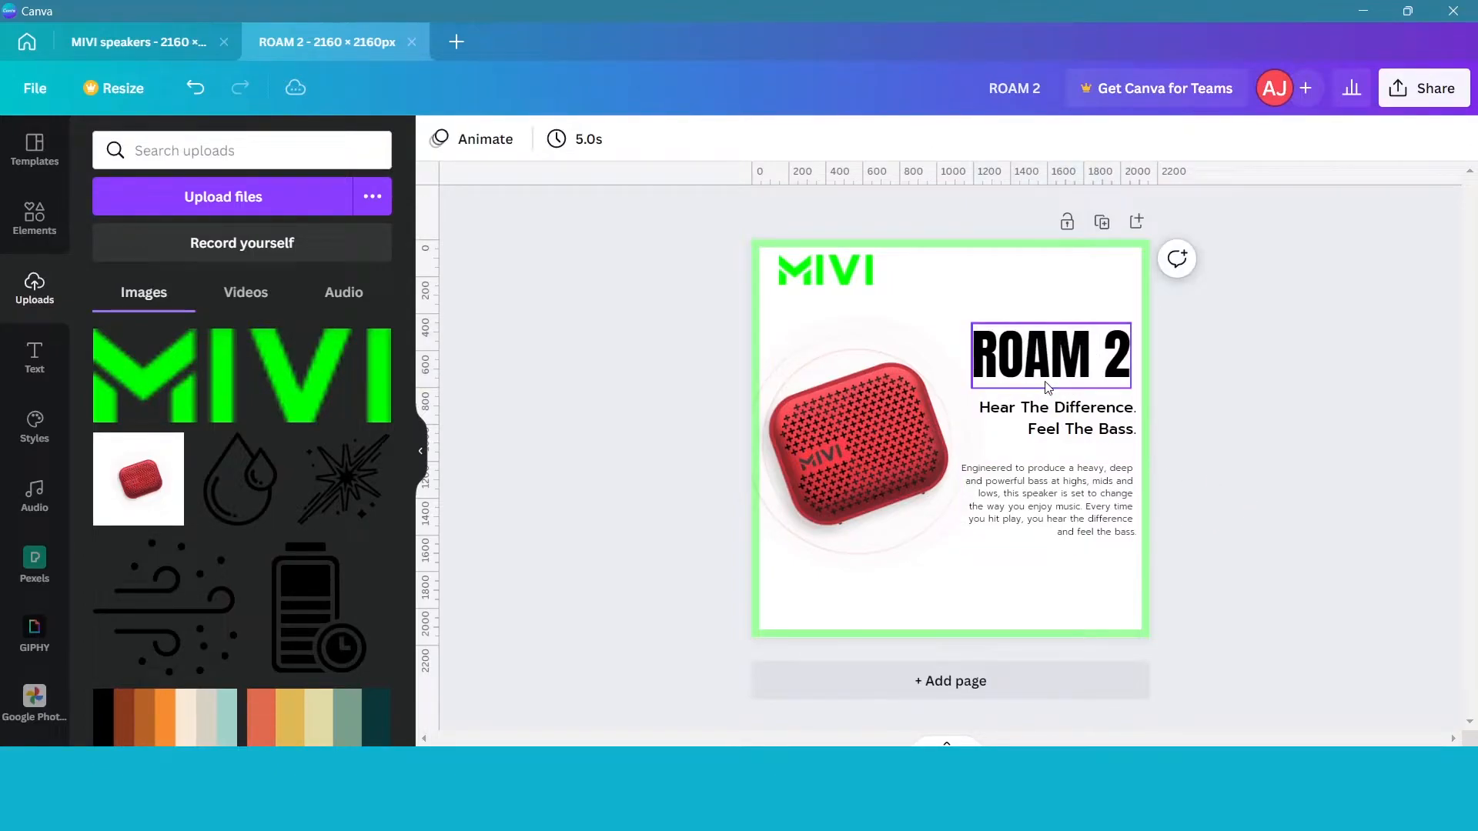
Make the "Hear The Difference. Feel The Bass." tagline bold.
left_click(1059, 427)
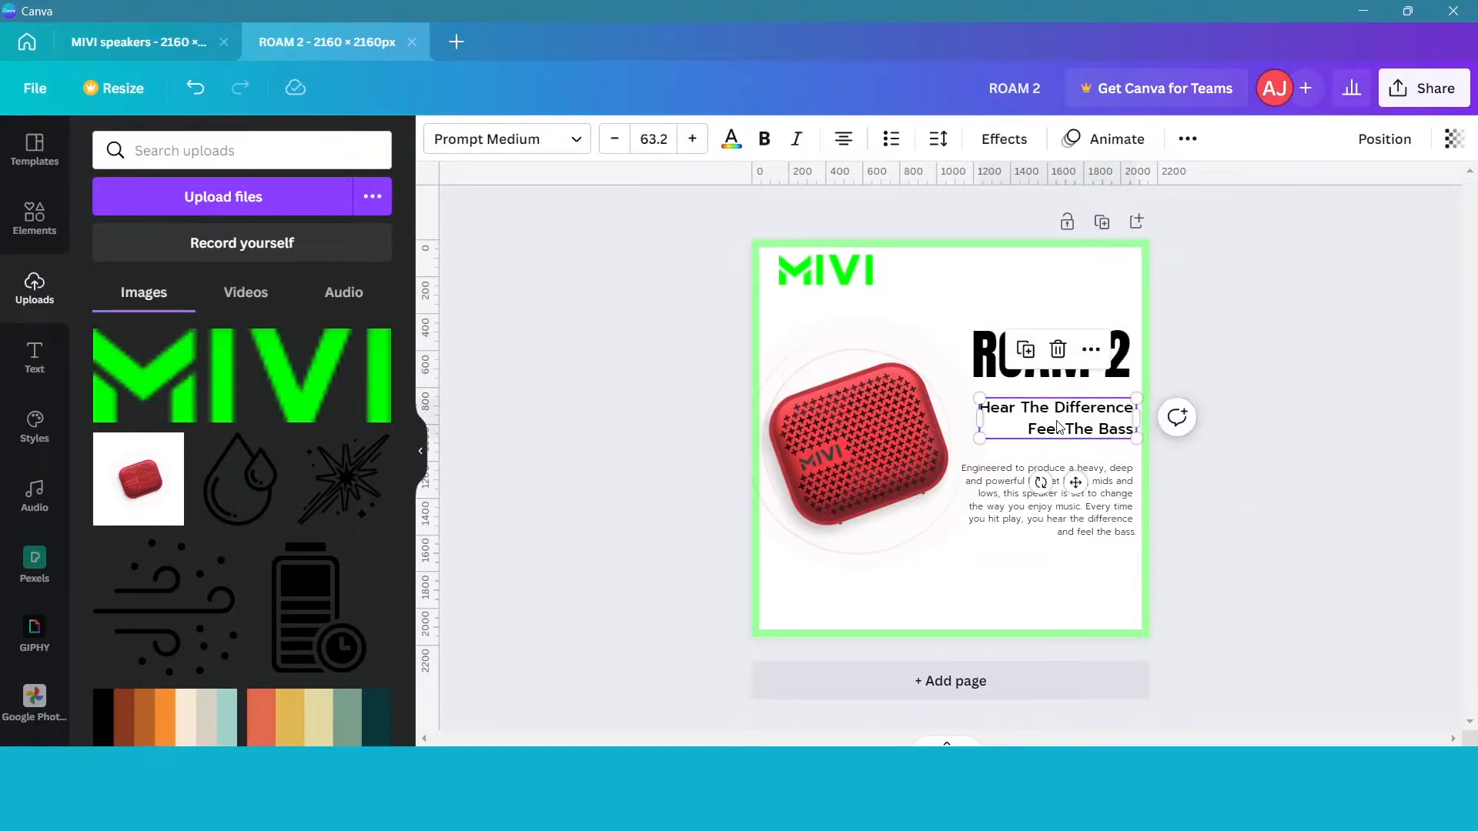
left_click(766, 146)
left_click(1269, 441)
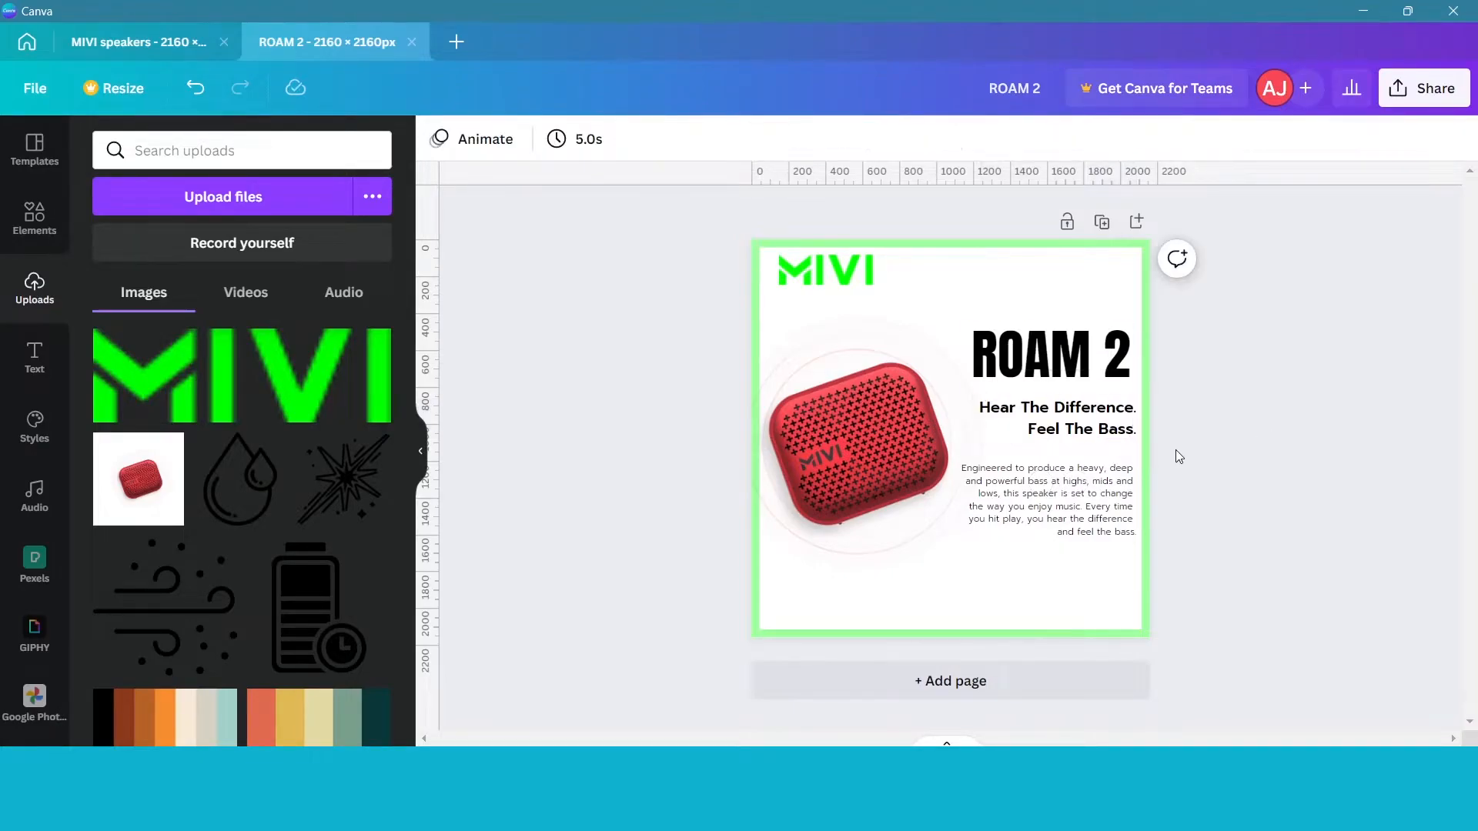
Add a red rectangle, reduce it to a thin bar as wide as the tagline and place it over the first tagline line.
key("r")
left_click_drag(1012, 437, 1150, 438)
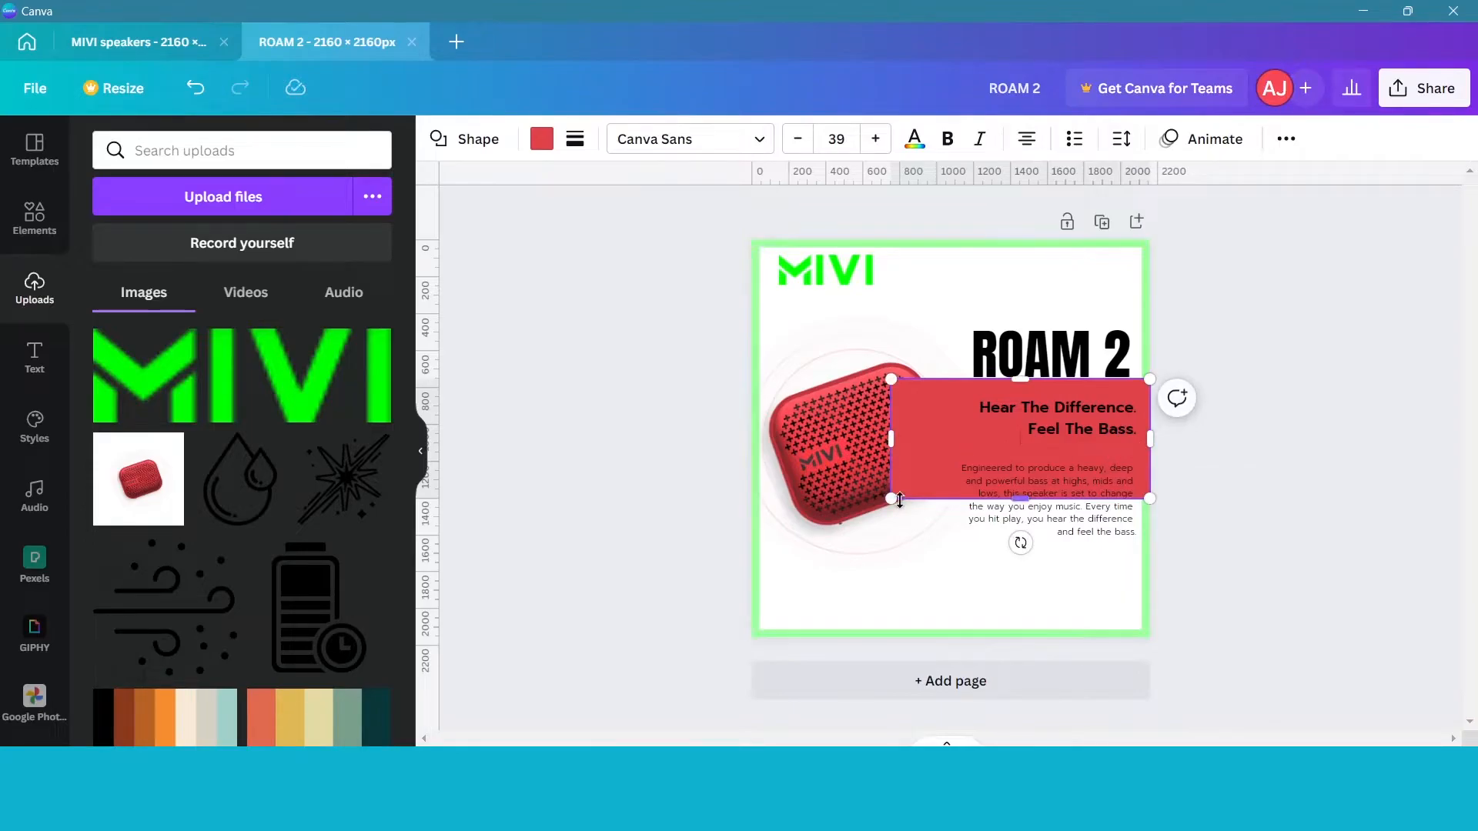
left_click_drag(895, 498, 993, 390)
left_click_drag(1087, 438, 1075, 465)
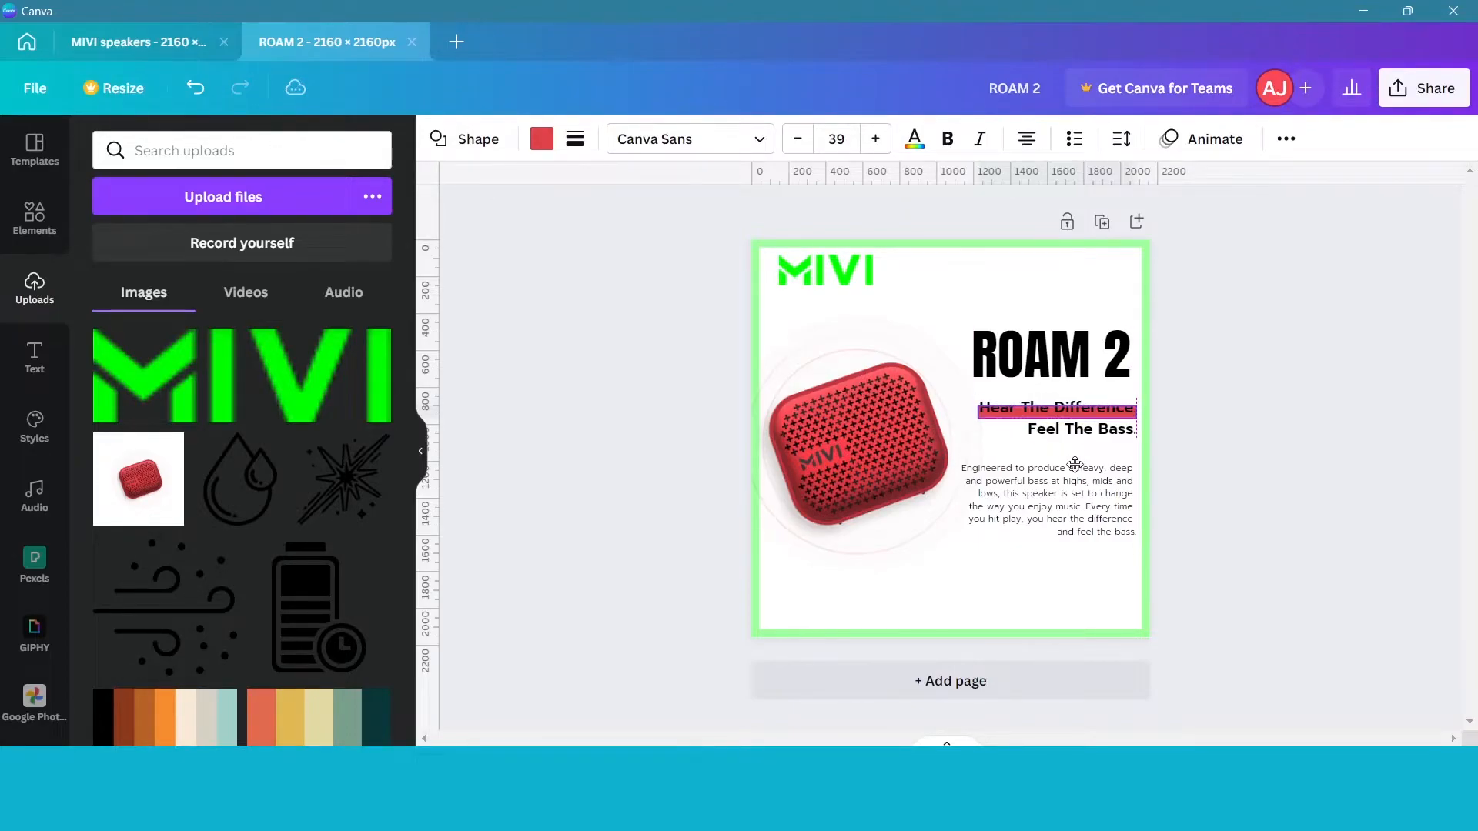
left_click(1231, 448)
Colour the word "Difference." in the tagline white.
left_click(1106, 407)
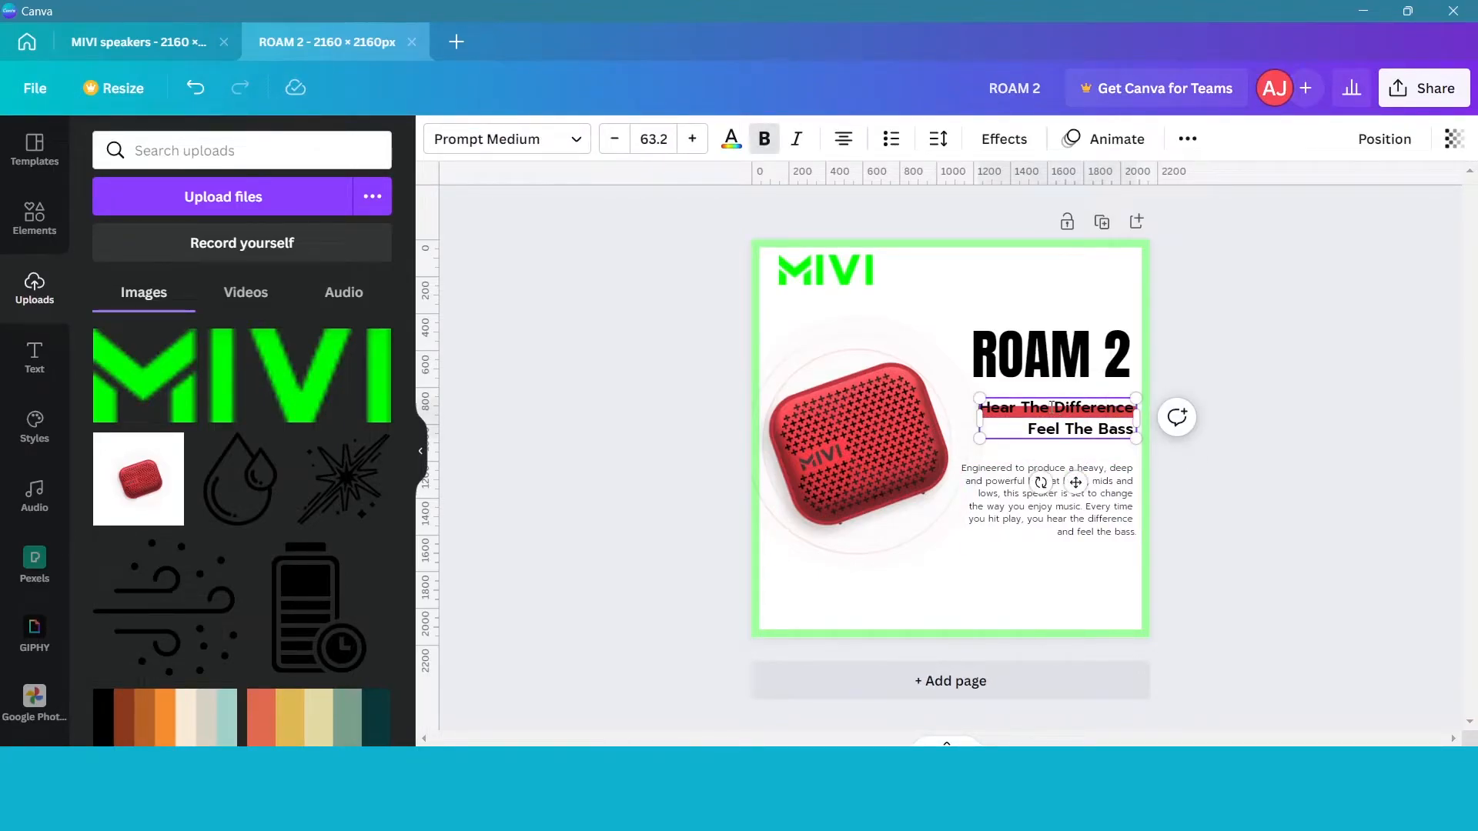
left_click_drag(1130, 415, 1135, 414)
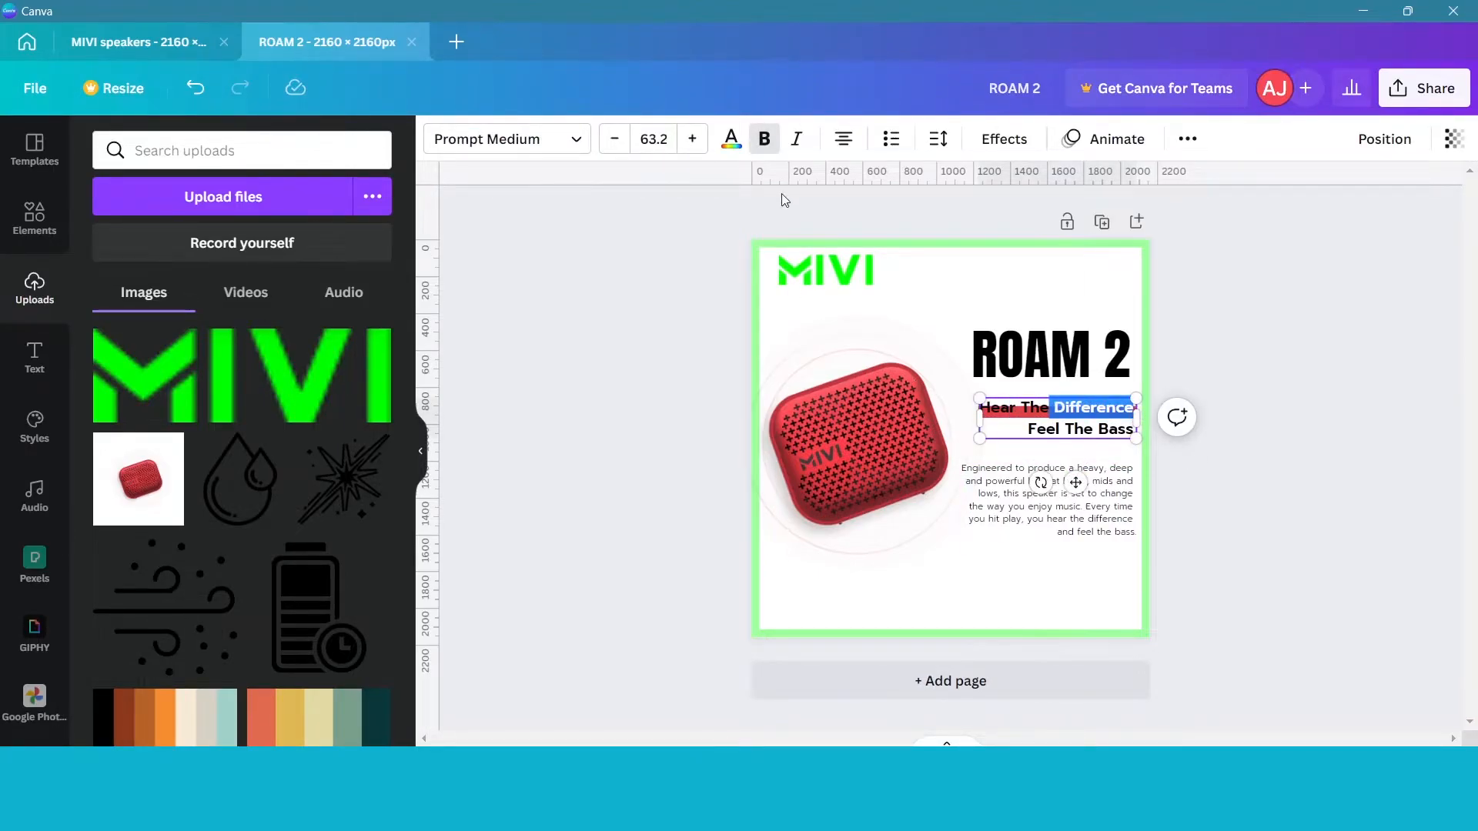
left_click(730, 139)
left_click(320, 247)
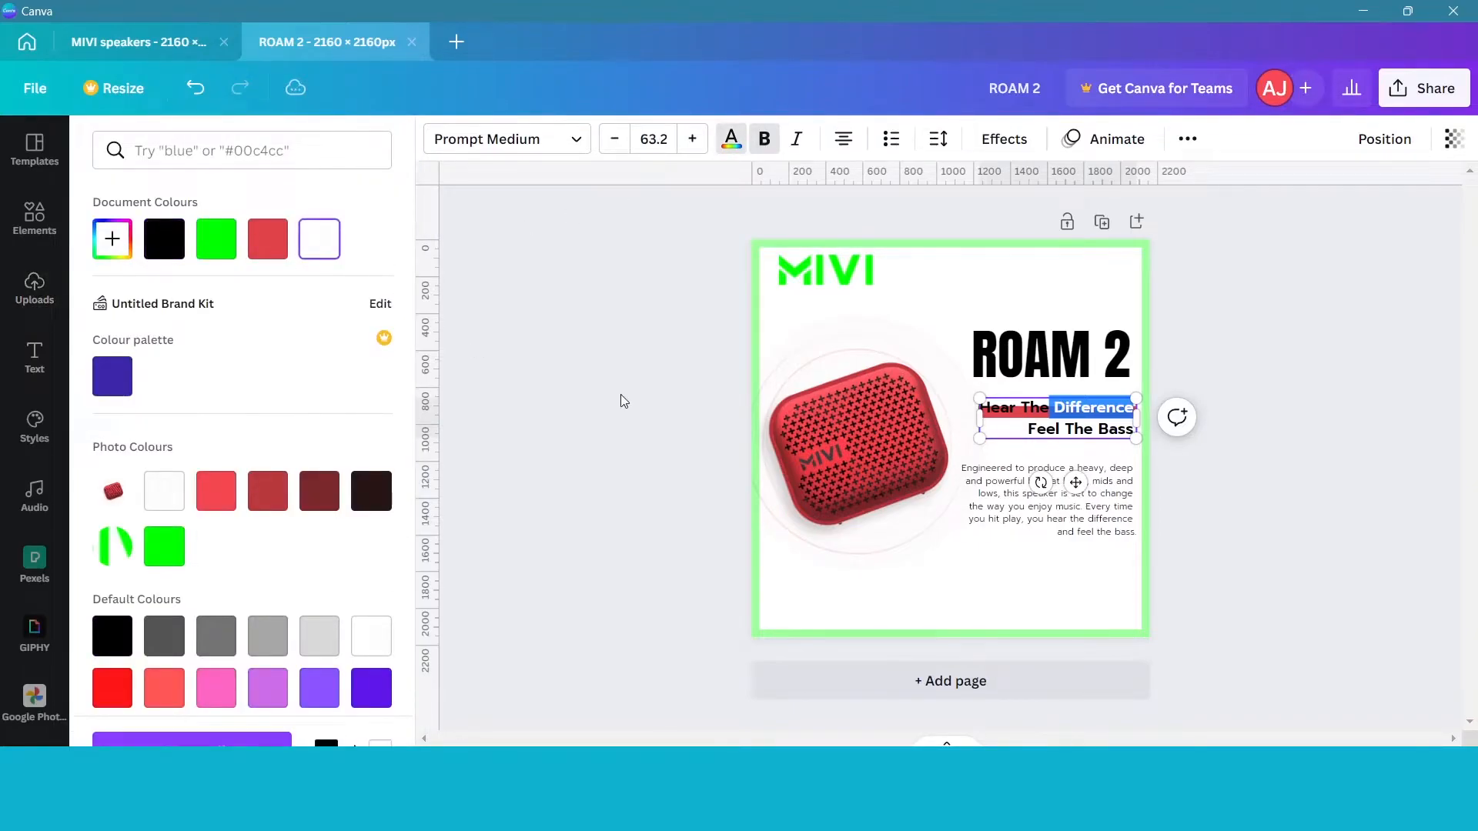
left_click(659, 403)
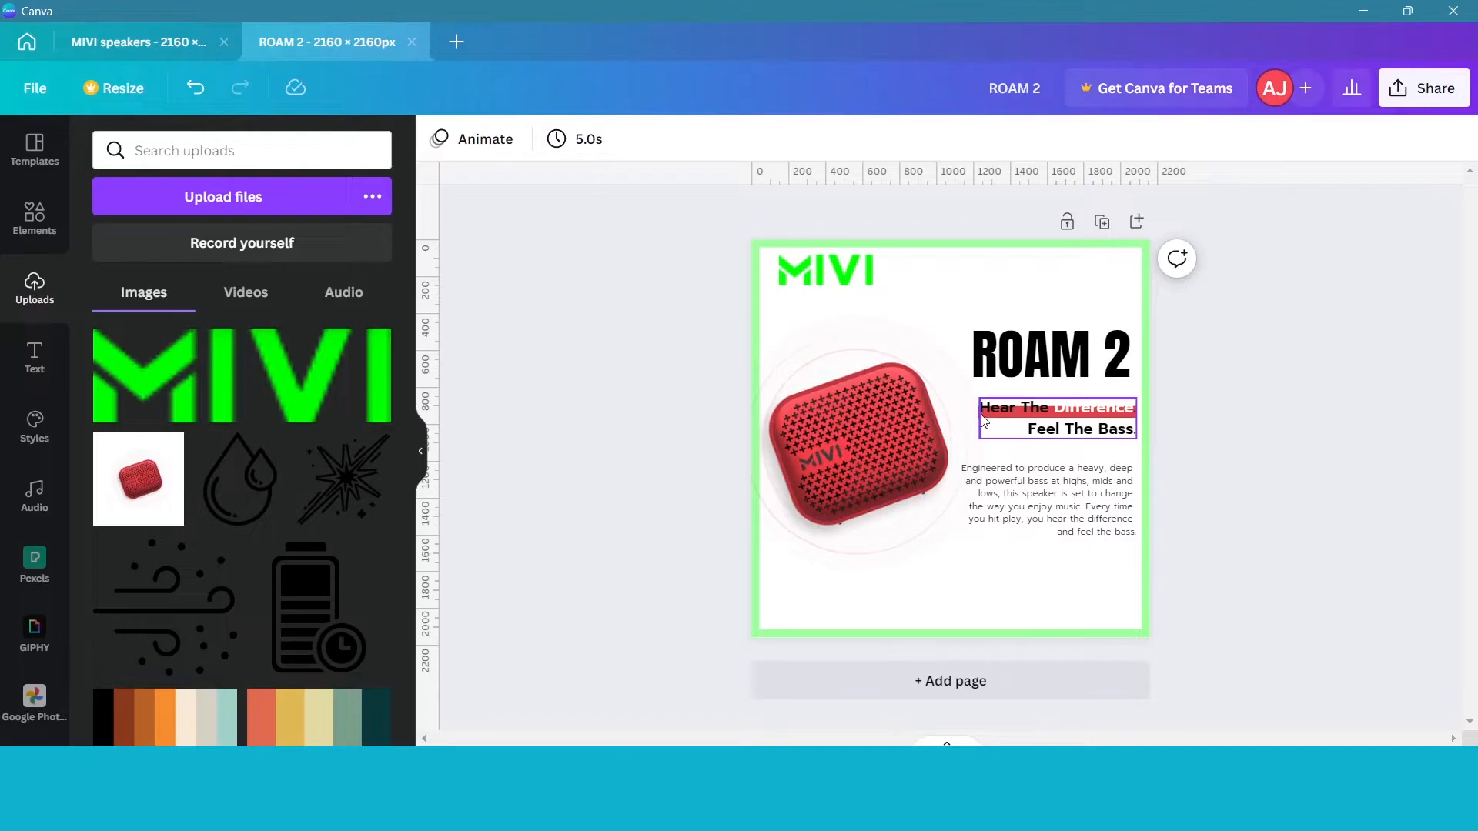
Resize and align the red bar so it backs the whole "Hear The Difference." line, and move the description paragraph closer to the tagline.
left_click_drag(1008, 421, 1008, 436)
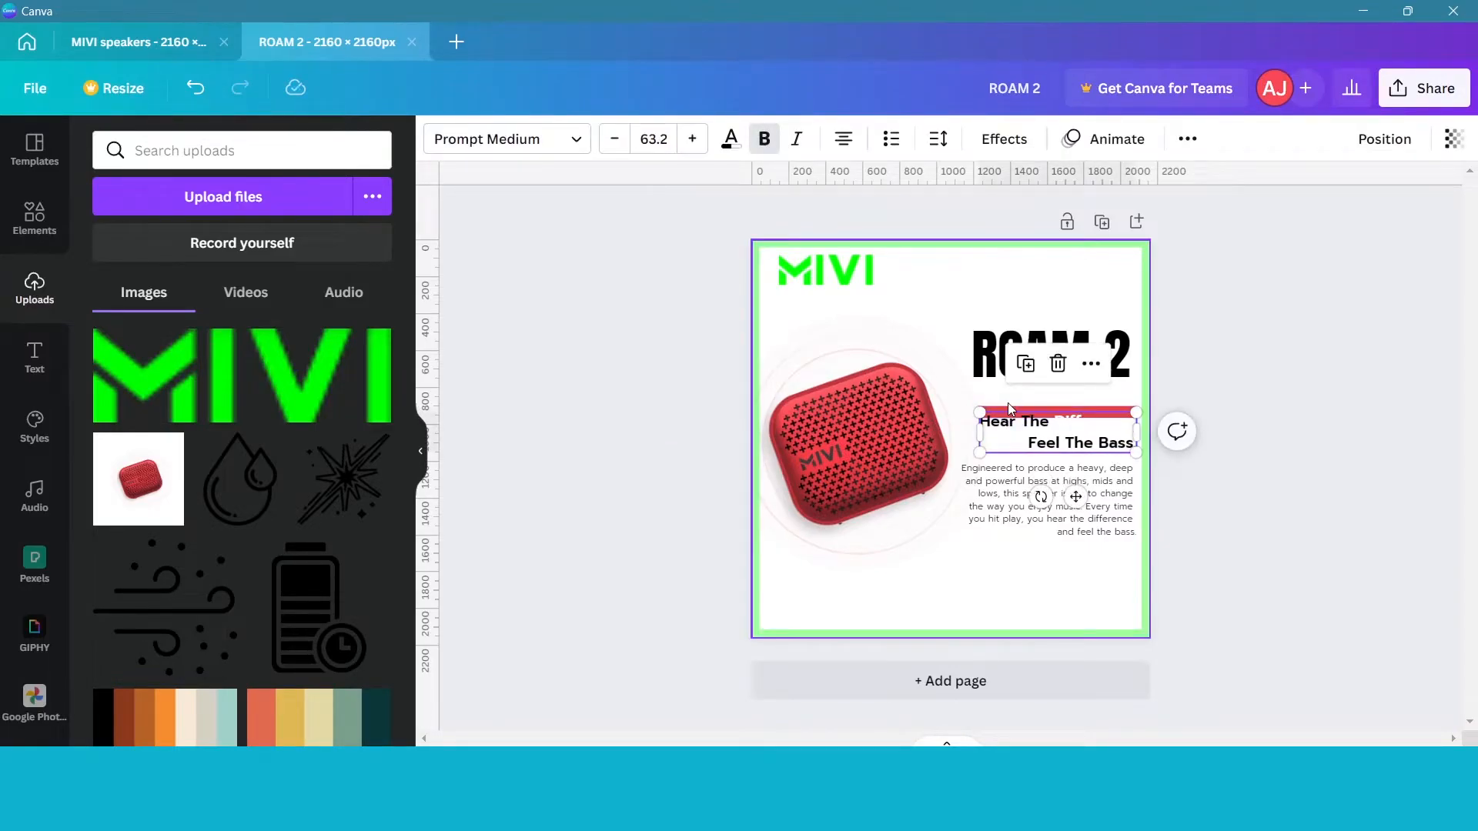
left_click(1008, 407)
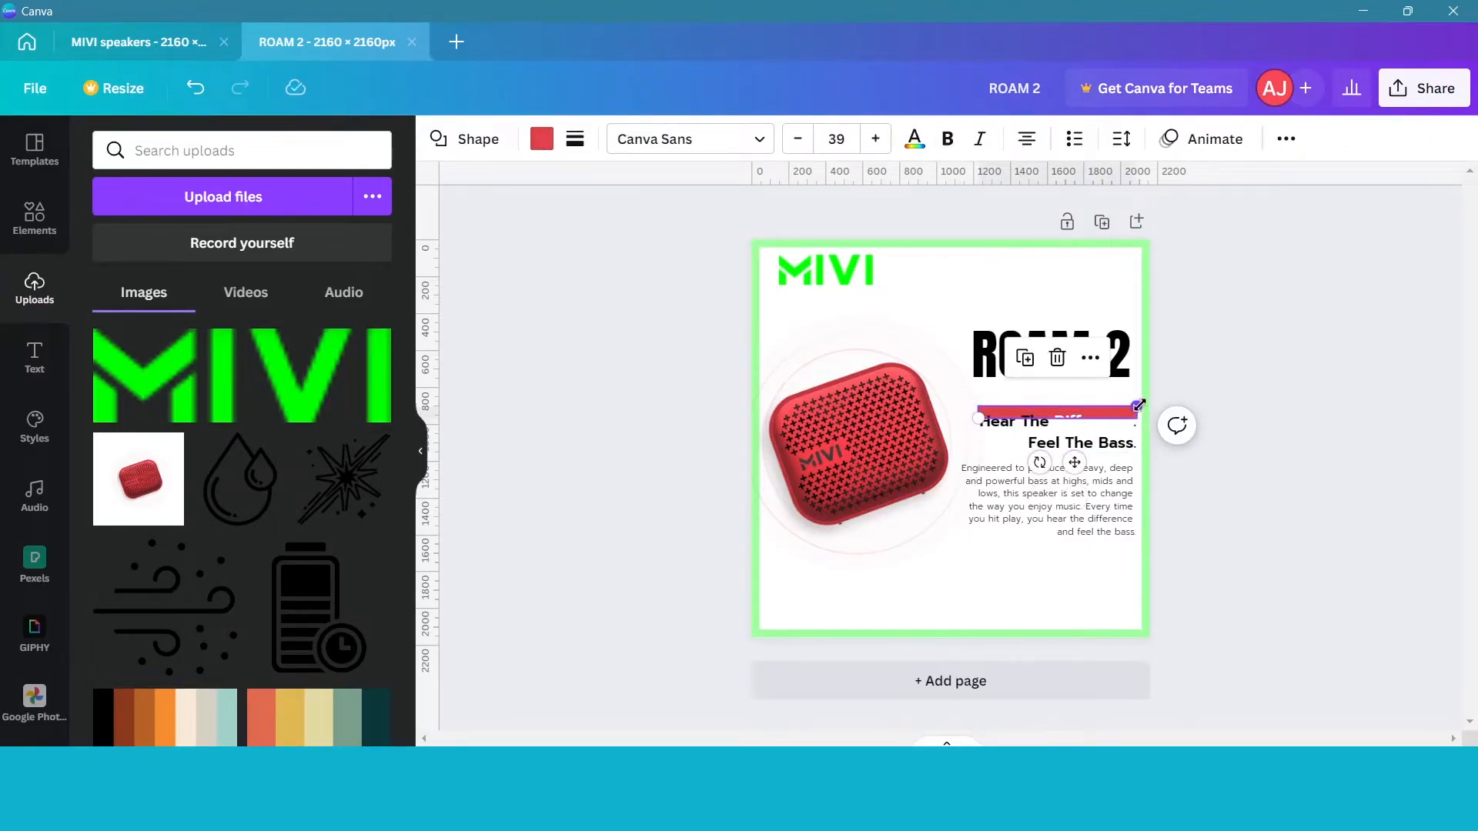
left_click_drag(1140, 404, 1109, 426)
left_click(1226, 420)
left_click_drag(1108, 496, 1107, 482)
left_click(1209, 501)
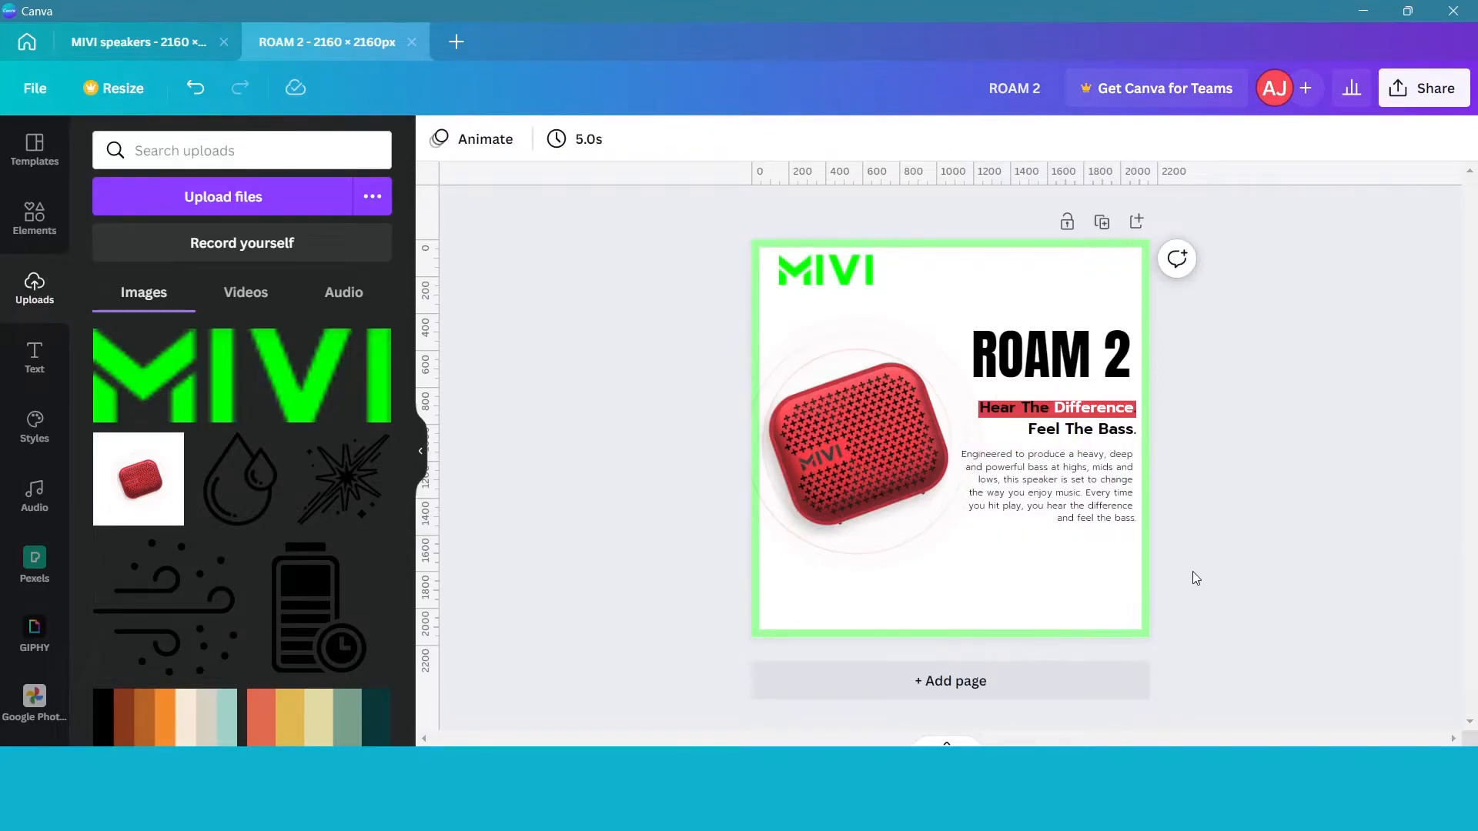
Add a "24 hr battery" text label and place it near the lower-left corner of the design.
left_click(874, 450)
left_click(1197, 630)
type("text")
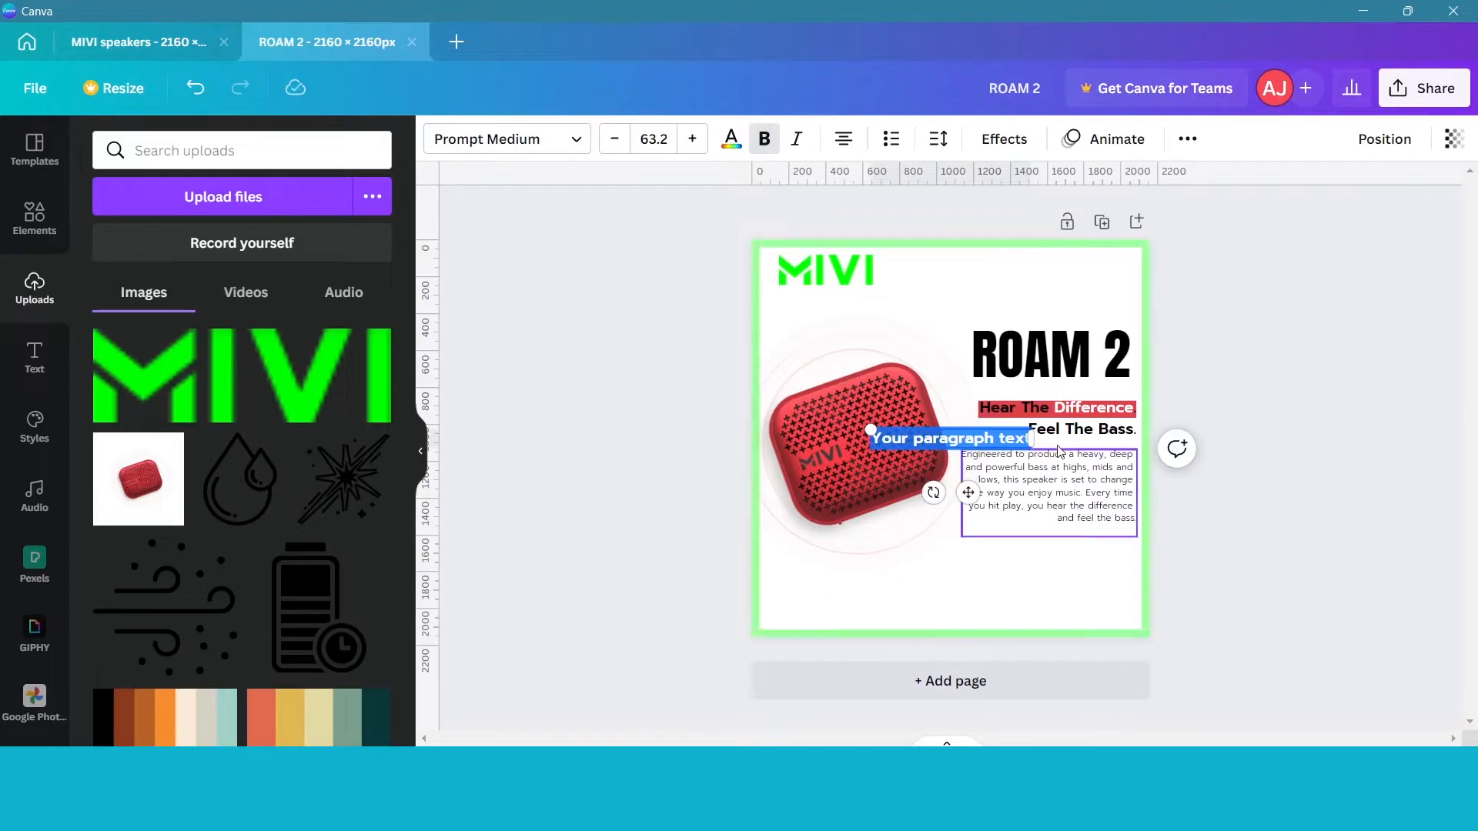
type("24 hr battery")
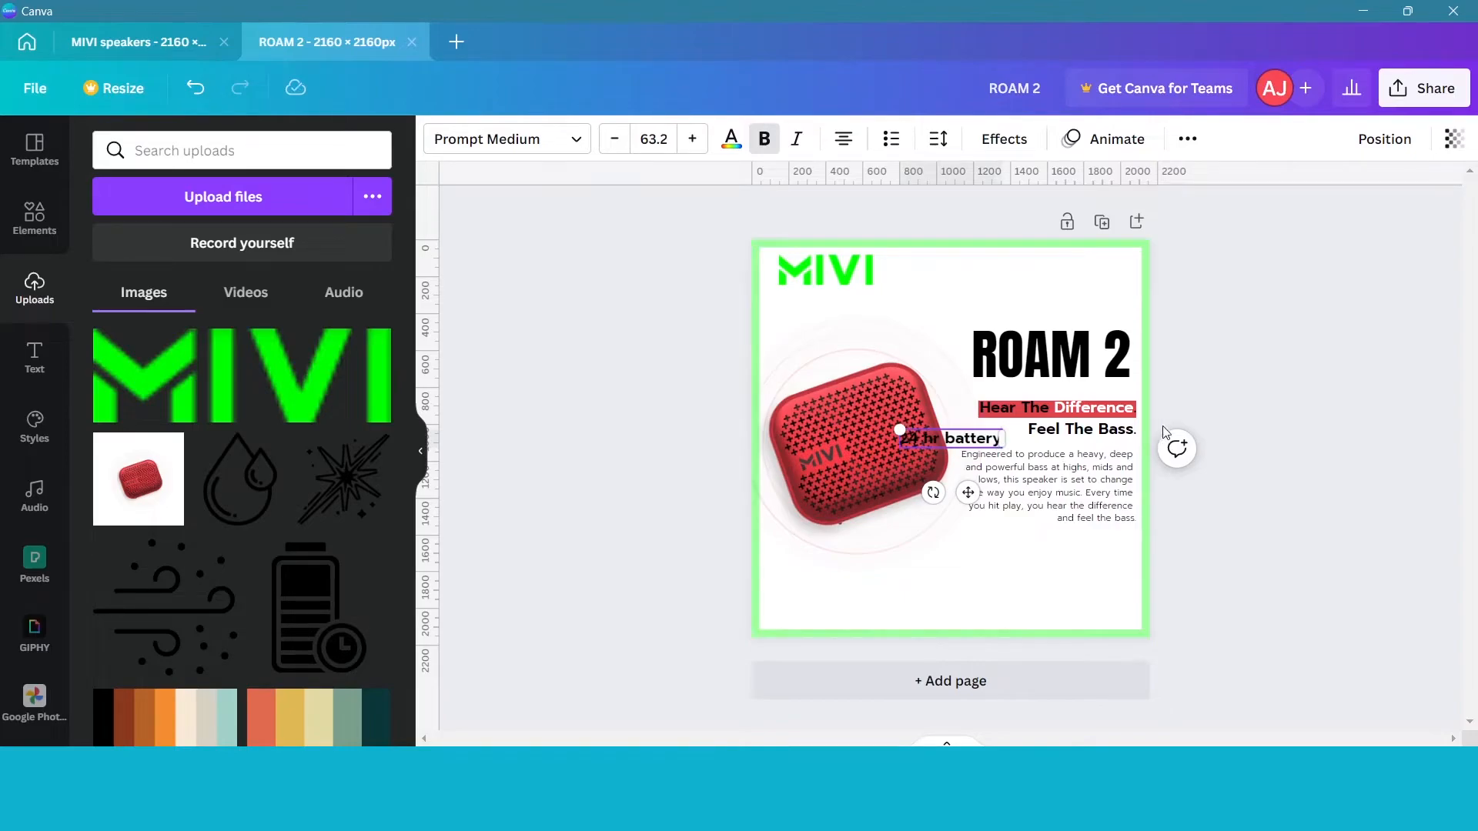
left_click_drag(969, 494, 847, 652)
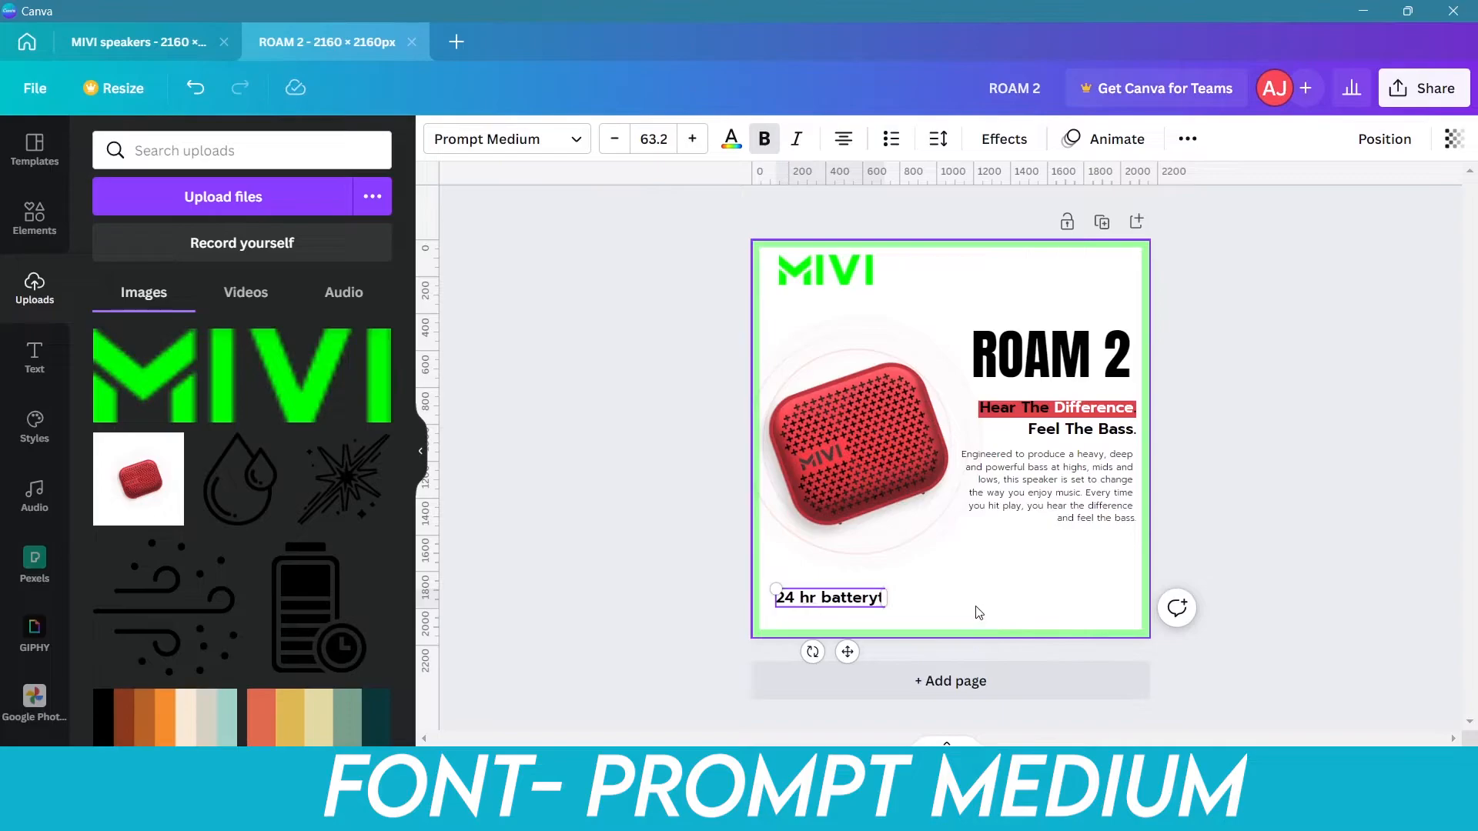
Add "Drop-proof" and "Dust-proof" text labels in a row to the right of the "24 hr battery" label.
type("Drop")
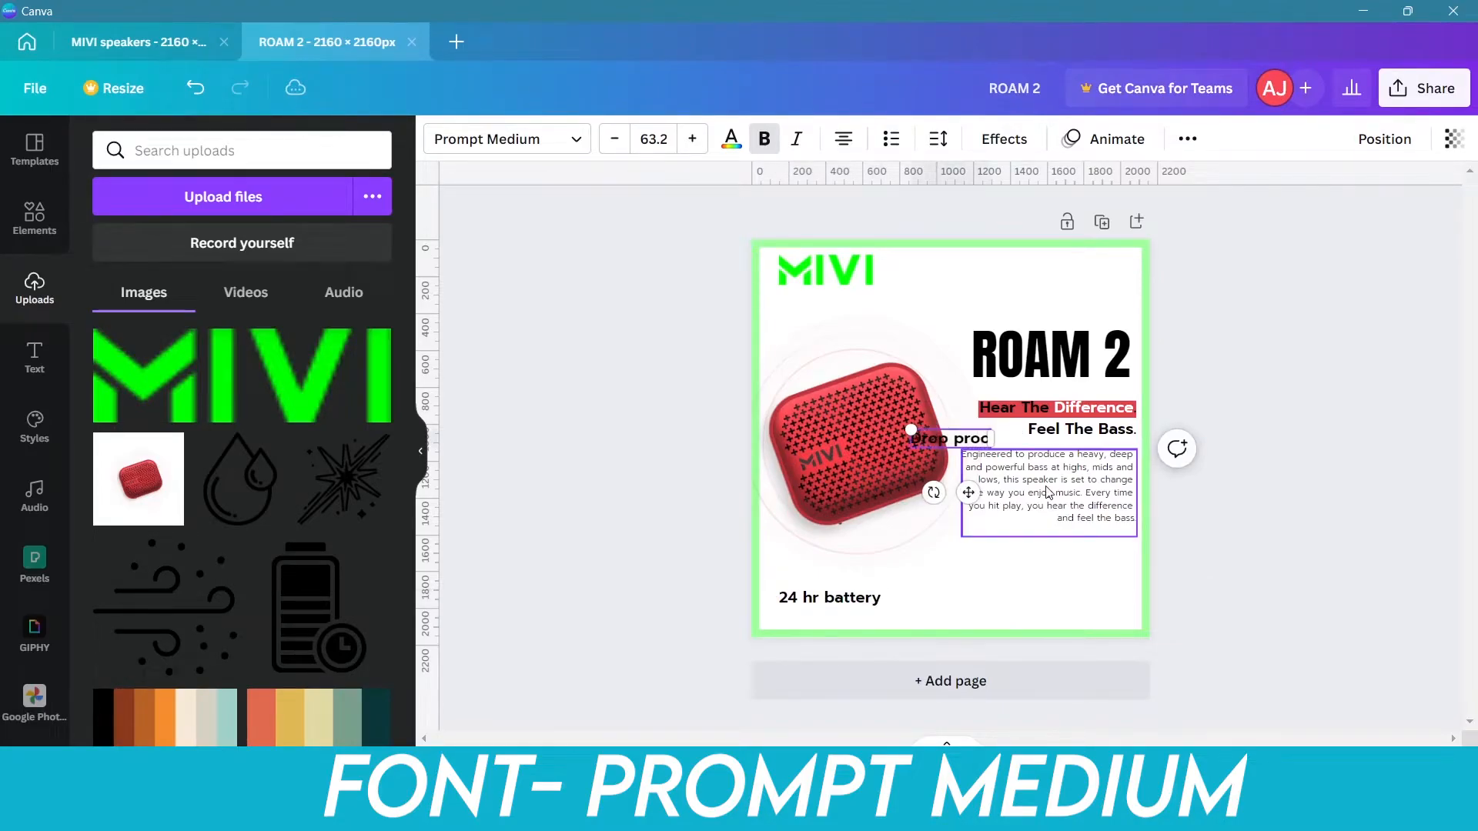
left_click_drag(961, 438, 953, 597)
left_click(1342, 624)
type("text")
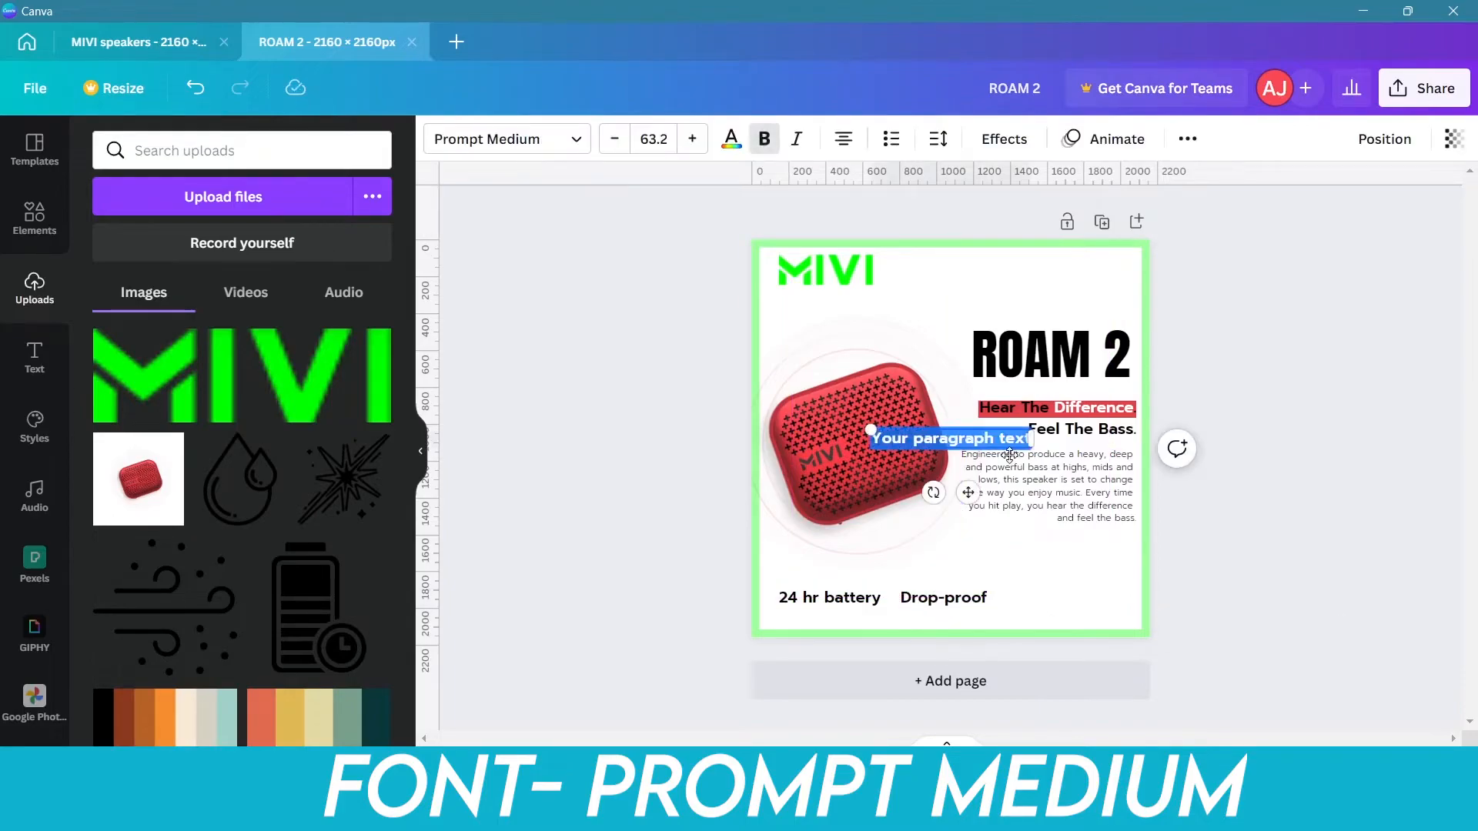
type("Dust-proof")
left_click_drag(968, 492, 1065, 651)
Add a "Water-proof" text label and place it above the "Dust-proof" label near the right border.
type("t")
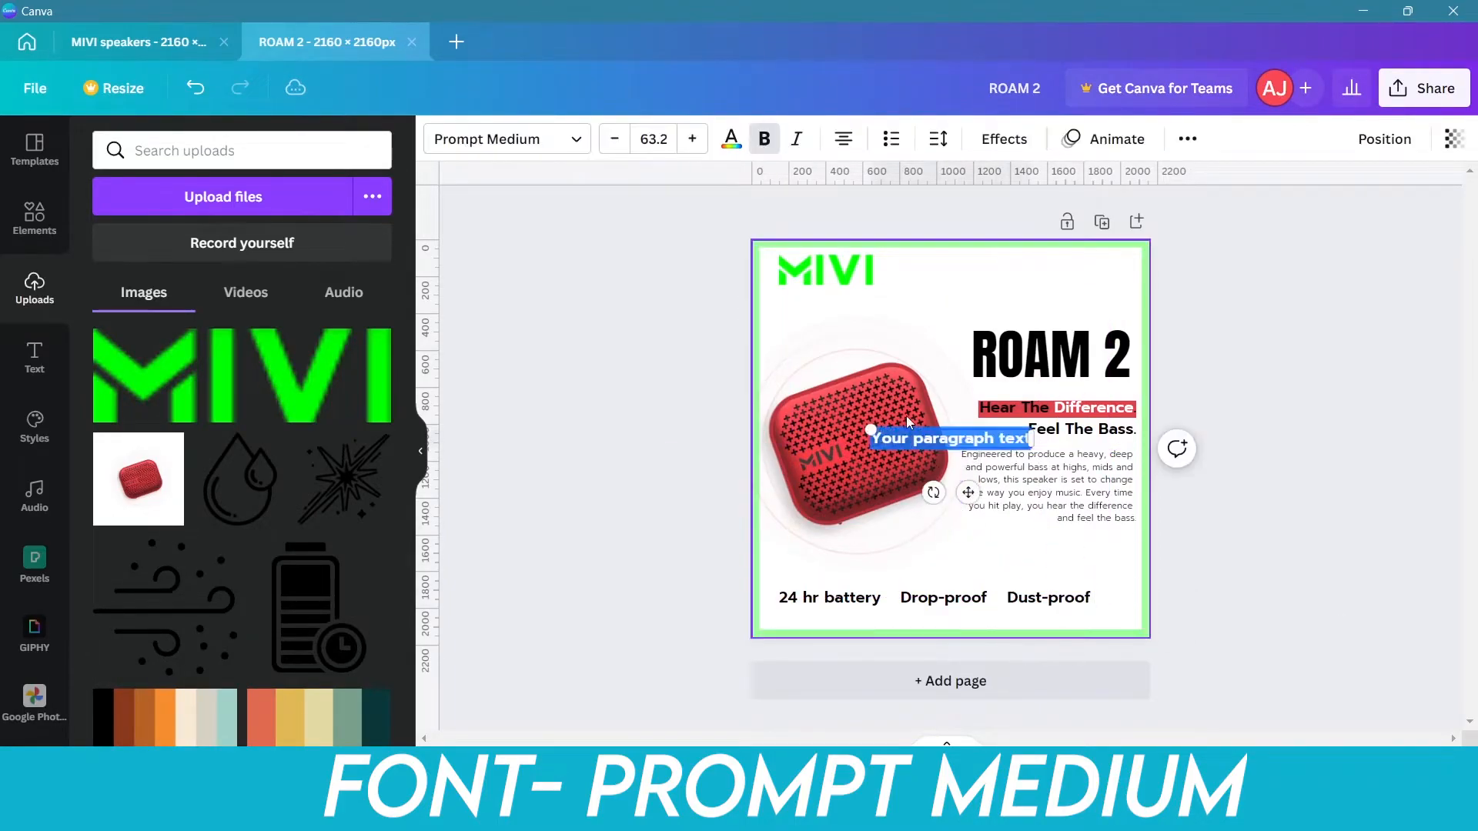
type("Water-Proof")
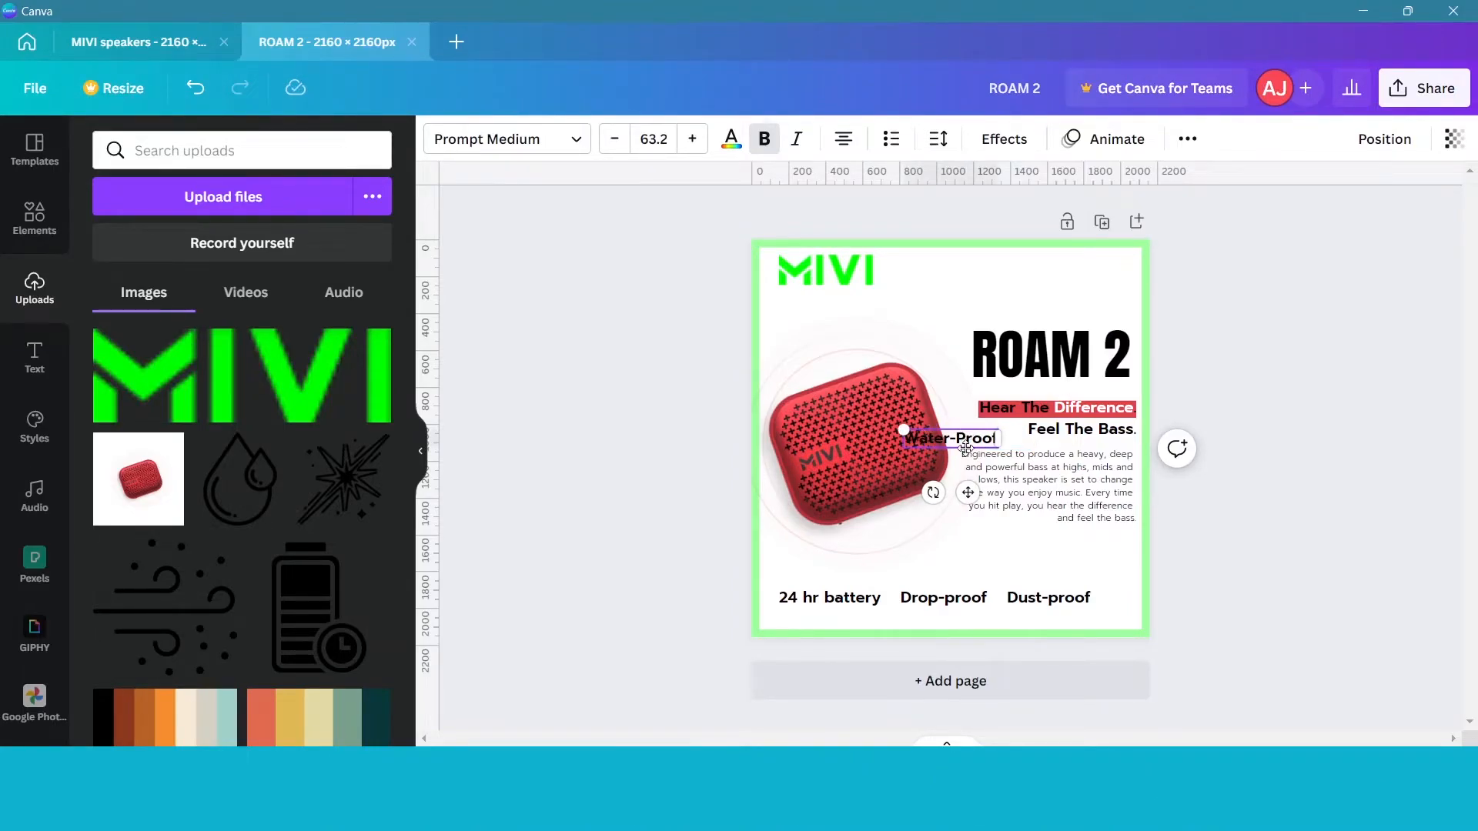
left_click_drag(968, 492, 1108, 631)
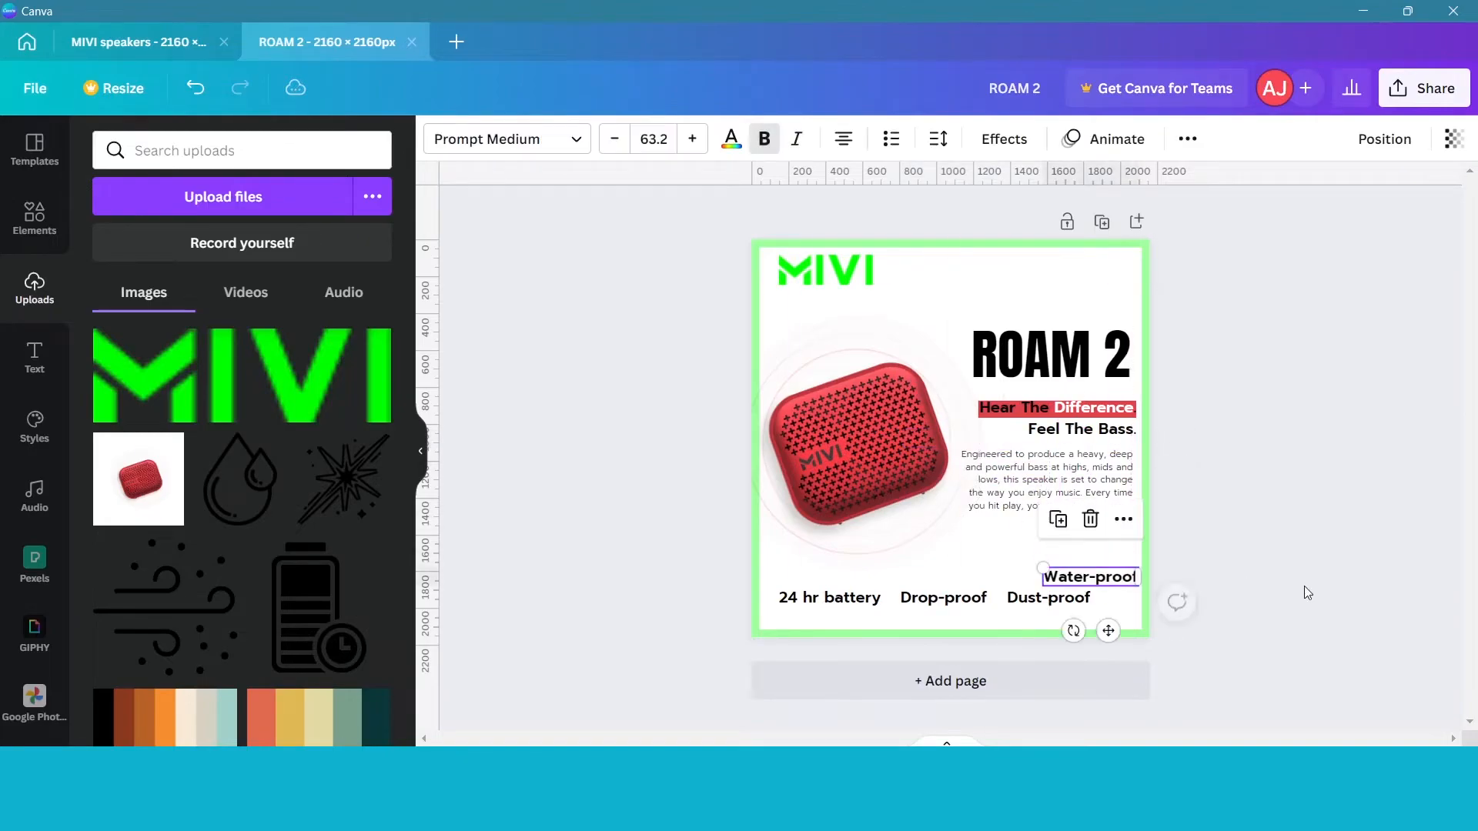
left_click(1219, 608)
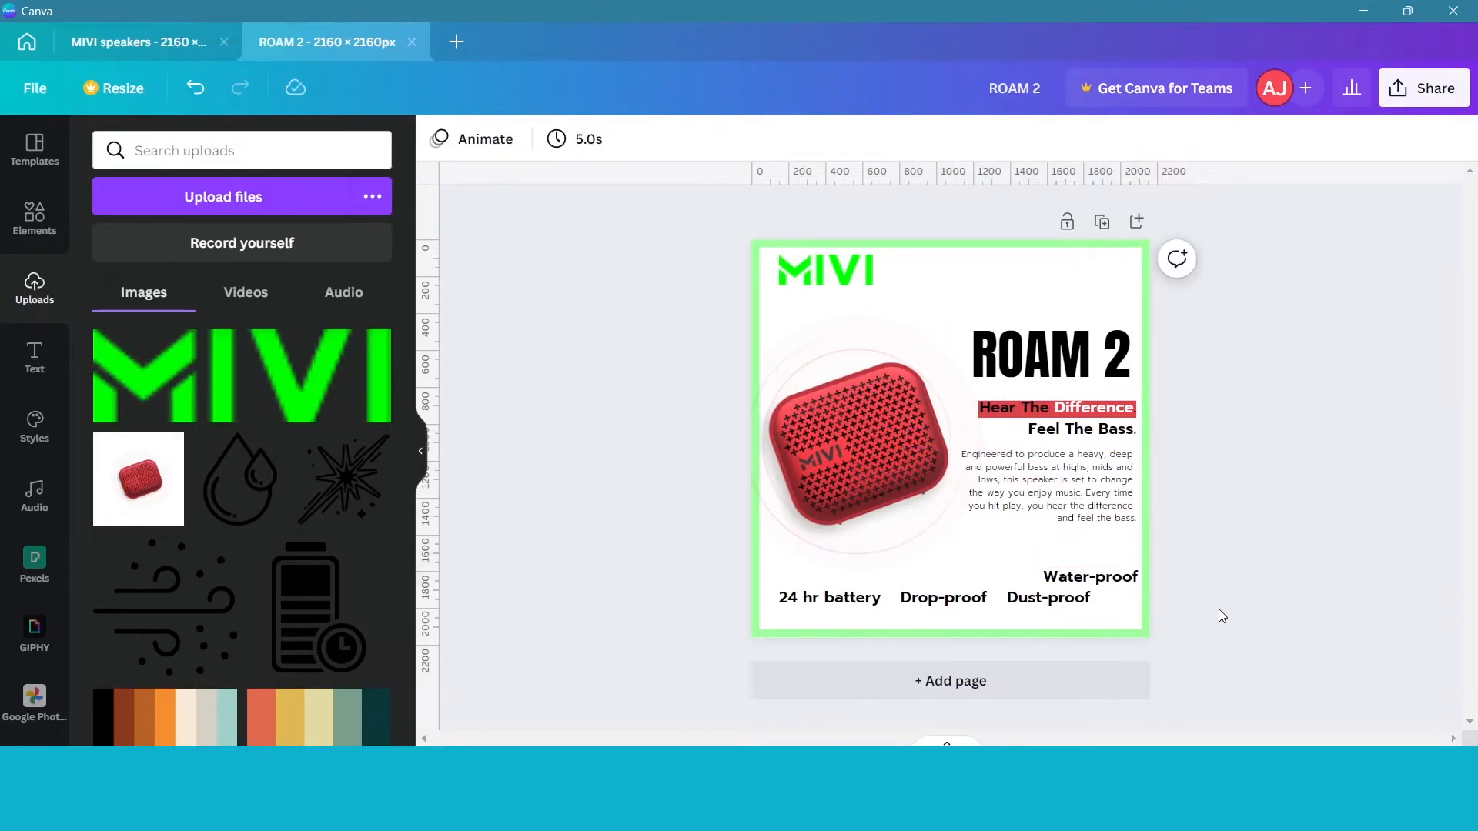
Break the "24 hr battery" label into two lines after "hr" and scale it down.
left_click(830, 601)
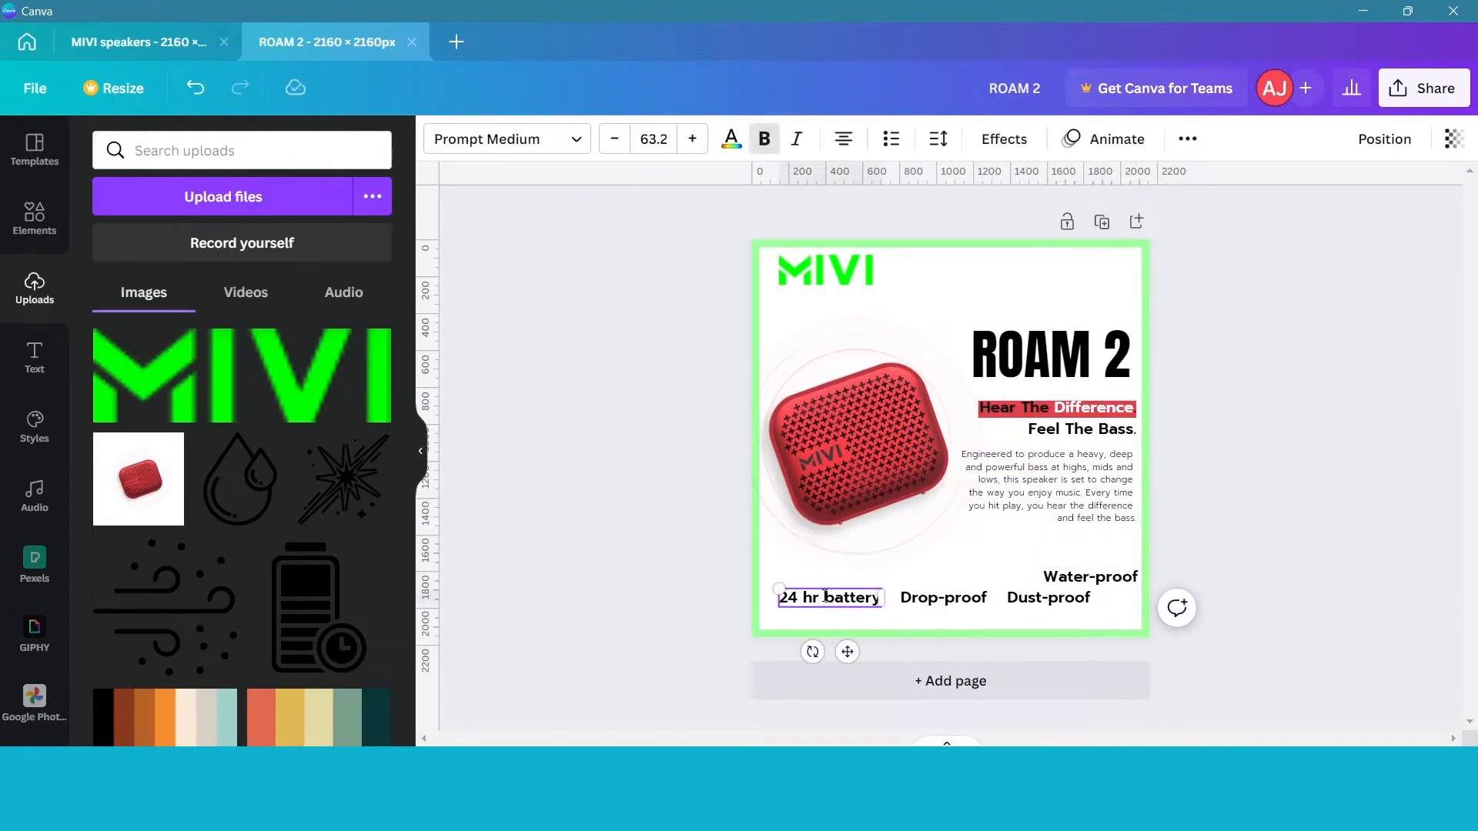
key("Return")
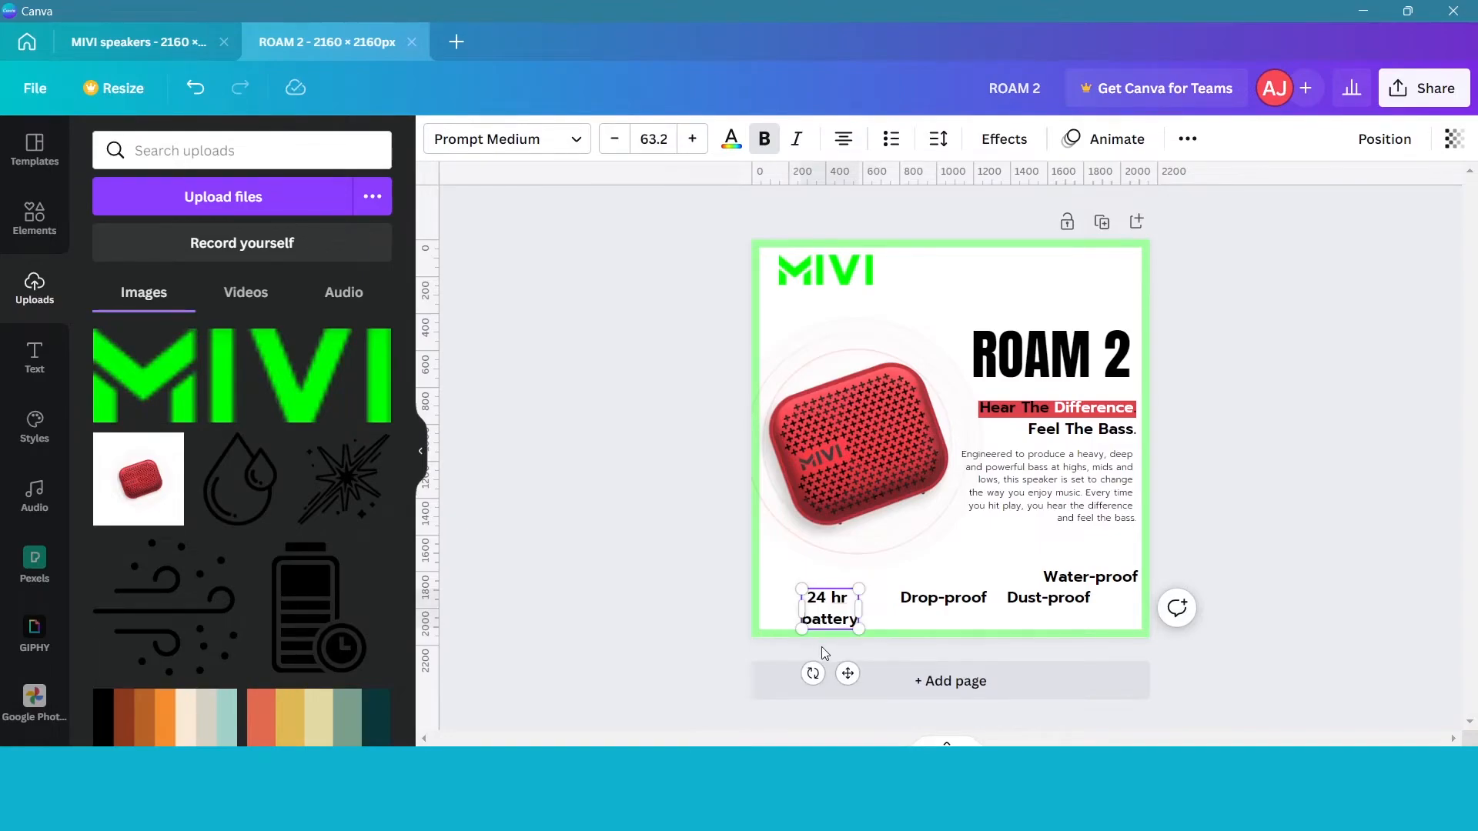
left_click_drag(859, 627, 842, 616)
Break the "Drop-proof", "Dust-proof" and "Water-proof" labels into two lines, splitting each after its hyphen.
left_click(946, 600)
key("Return")
double_click(1059, 600)
key("Return")
double_click(1095, 579)
key("Return")
Scale the "Drop-proof", "Dust-proof" and "Water-proof" labels down to match the "24 hr battery" label and line them up beside it.
left_click(957, 613)
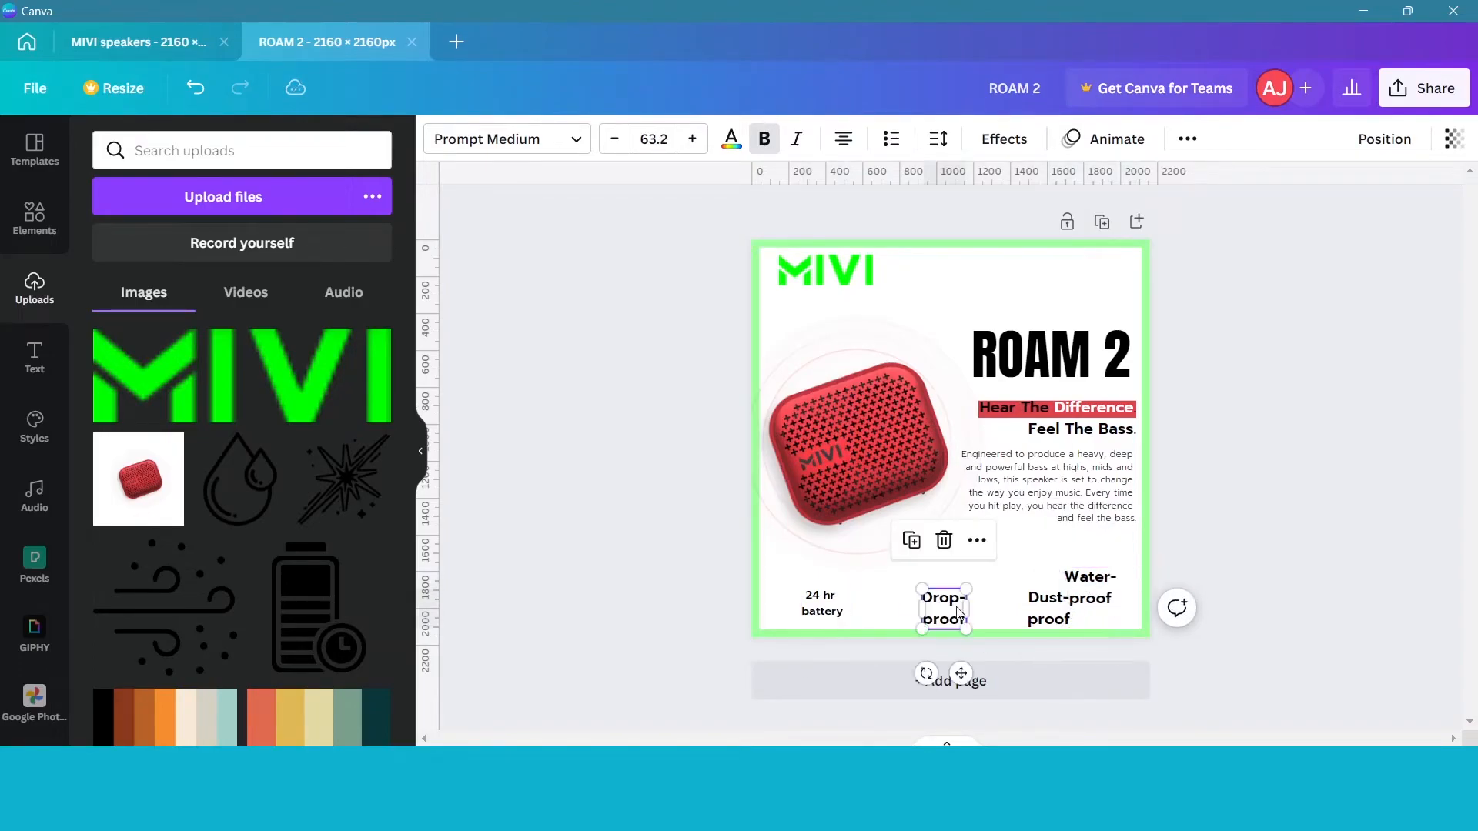
left_click_drag(957, 613, 951, 602)
left_click(821, 607)
left_click_drag(821, 607, 818, 602)
left_click(952, 604)
left_click_drag(961, 619, 947, 608)
left_click(1063, 616)
left_click_drag(1065, 617, 1103, 599)
left_click(1091, 589)
left_click(1288, 627)
Space the four feature labels out in one row along the bottom of the design, leaving room for an icon before each.
left_click_drag(819, 602, 826, 596)
left_click_drag(950, 596, 953, 595)
left_click_drag(1043, 605, 1116, 603)
left_click_drag(941, 600, 937, 600)
left_click_drag(1039, 600, 1114, 594)
left_click_drag(936, 597, 927, 598)
left_click_drag(1041, 597, 1116, 594)
left_click(1040, 541)
left_click_drag(839, 550, 1093, 652)
Place the battery, impact, wind and water-drop icons at small size to the left of their matching feature labels.
left_click_drag(779, 590, 876, 597)
left_click_drag(251, 613, 1001, 595)
left_click_drag(208, 451, 1075, 592)
left_click(1284, 566)
Add a short vertical divider line after the "24 hr battery" label and place copies of it between the remaining features.
key("l")
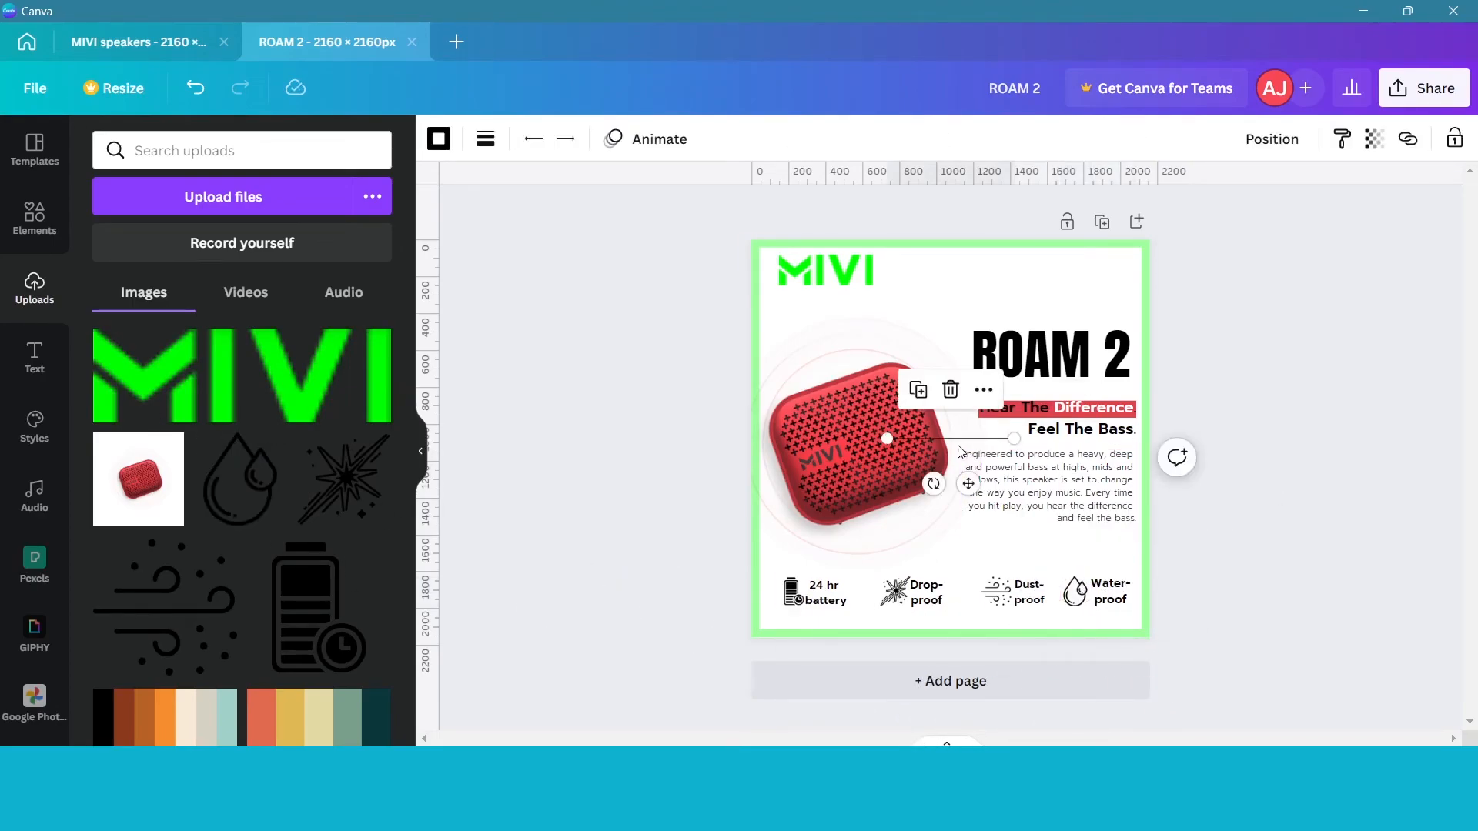
left_click_drag(1016, 437, 917, 525)
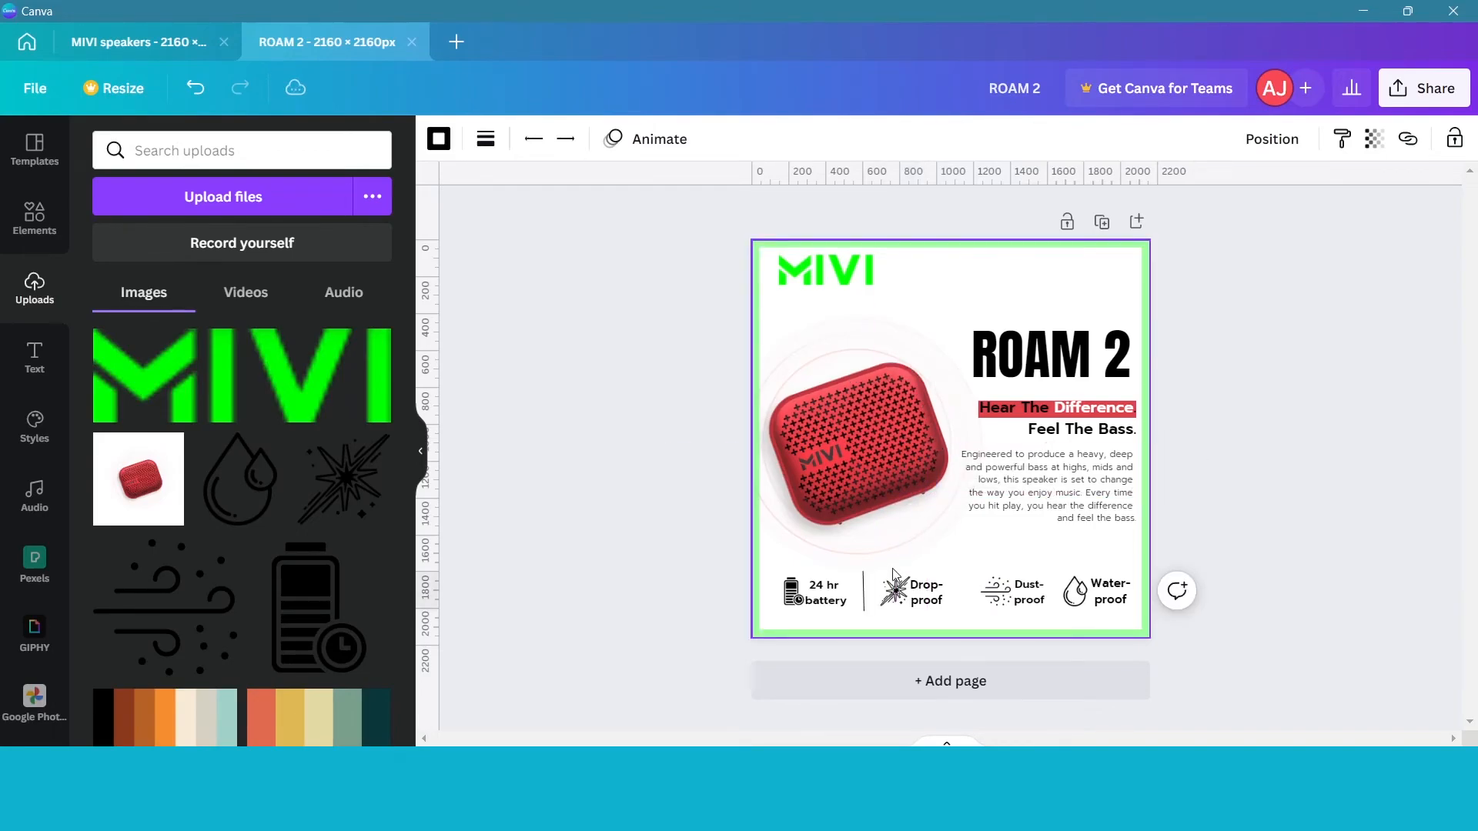
left_click_drag(876, 593, 1100, 592)
scroll(849, 622, "up", 2)
scroll(849, 624, "up", 1)
left_click(1350, 586)
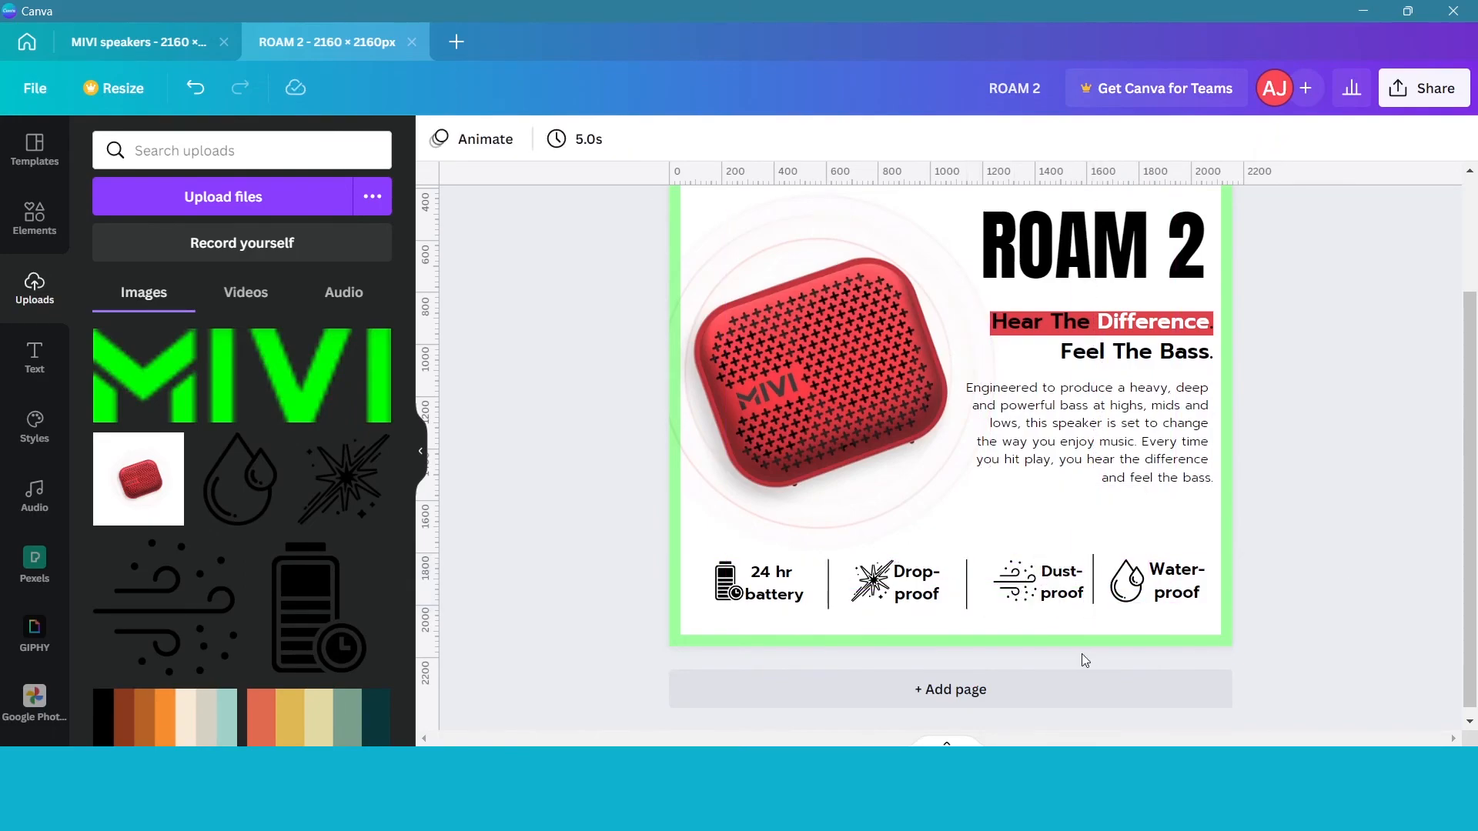